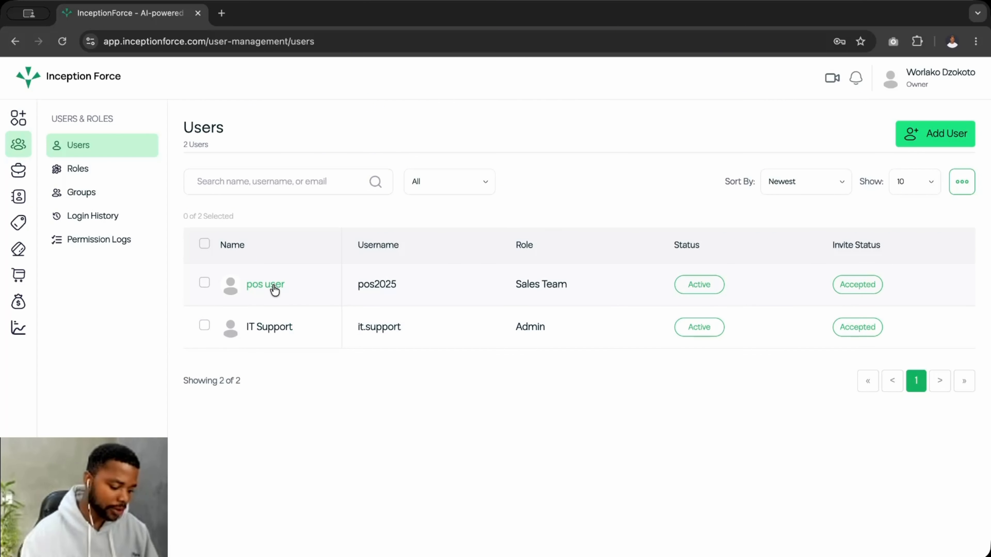
# - Review the IT Support user's details page and return to the Users list
pyautogui.click(272, 326)
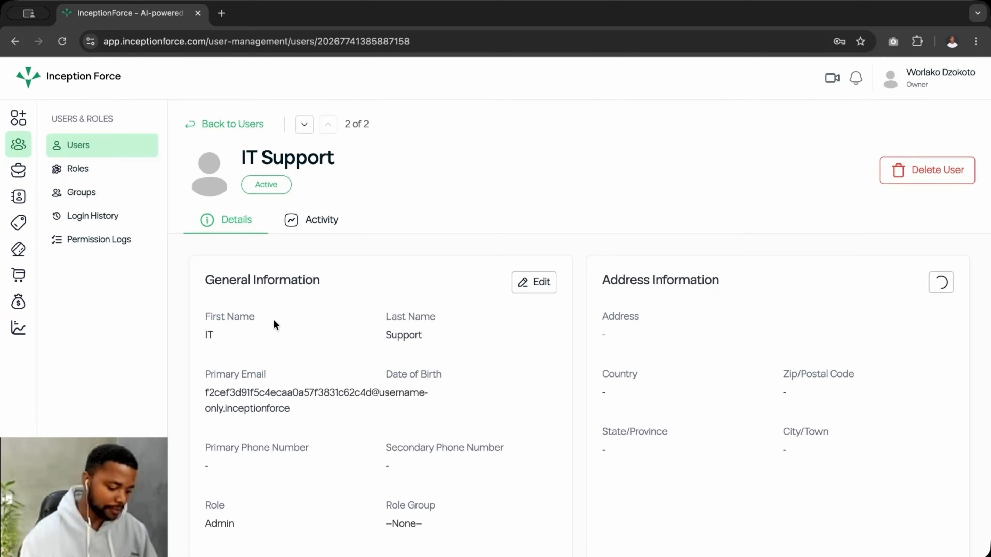
pyautogui.scroll(-2, 327, 282)
pyautogui.scroll(-6, 327, 283)
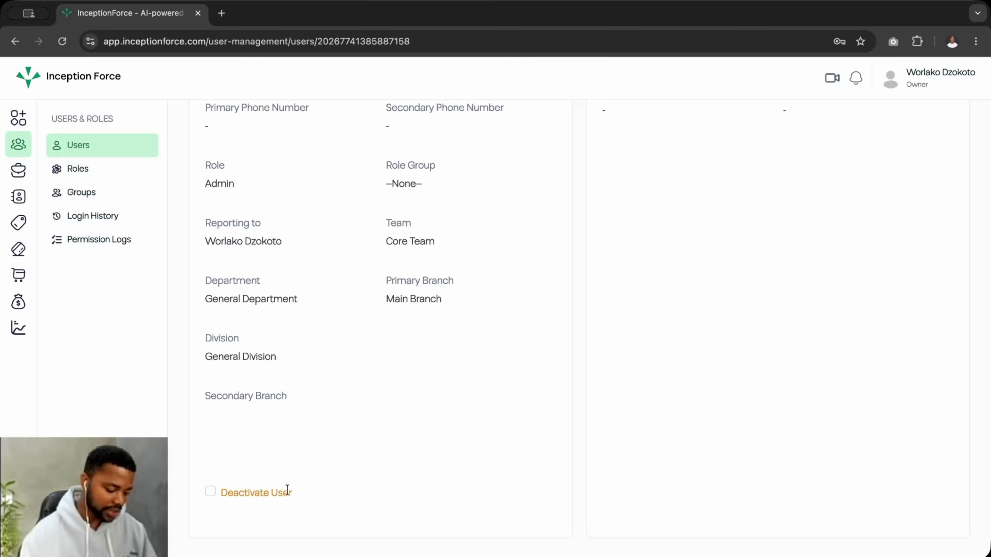
pyautogui.scroll(7, 224, 464)
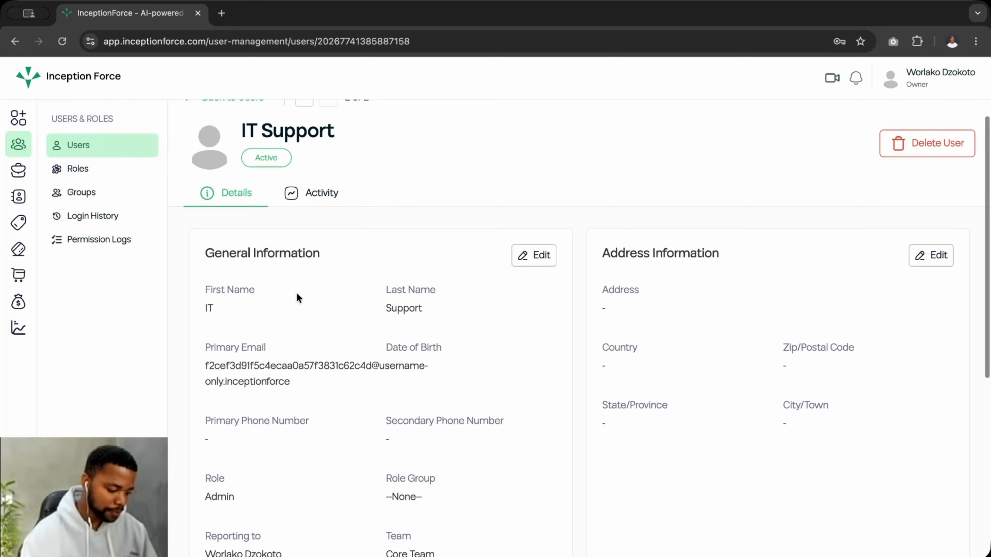
pyautogui.scroll(1, 308, 211)
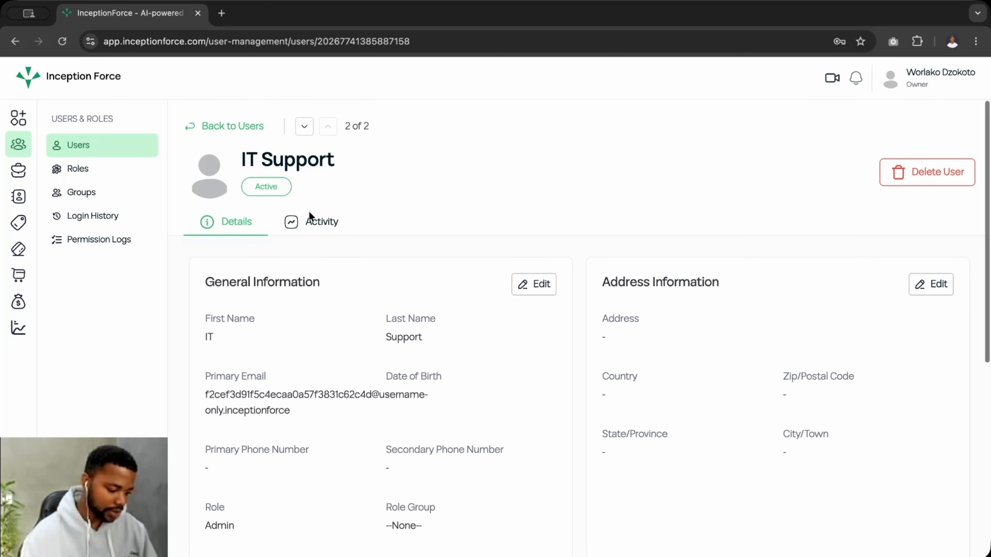
pyautogui.click(231, 126)
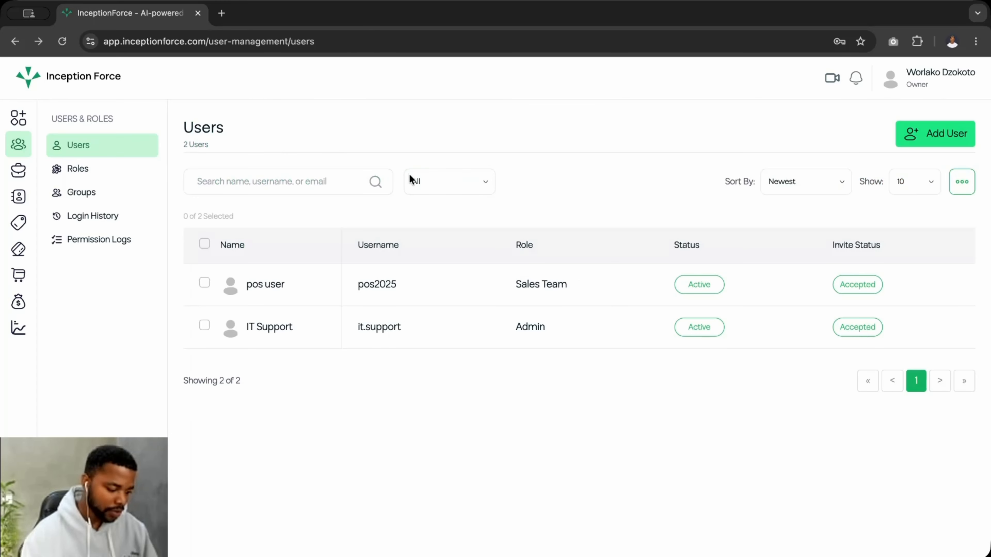
# - Open the Add User form and put the cursor in the First Name field
pyautogui.click(936, 141)
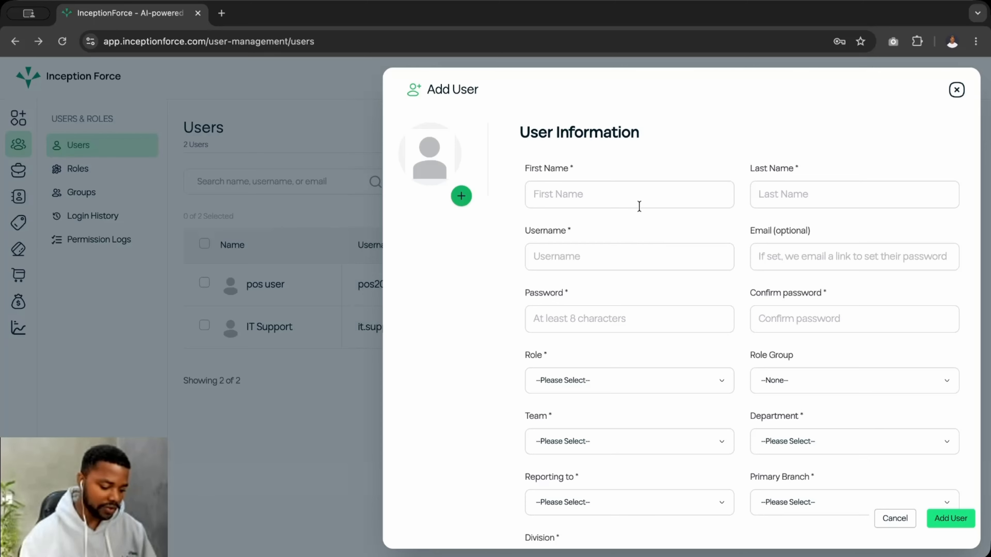
pyautogui.click(622, 200)
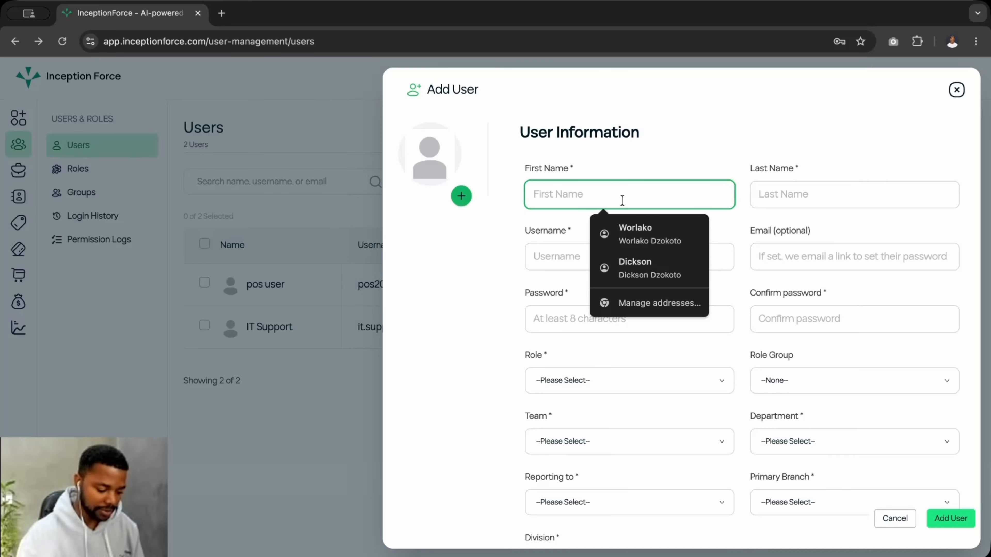
# - Enter the first name 'Field', correcting a mistyped entry
pyautogui.click(555, 256)
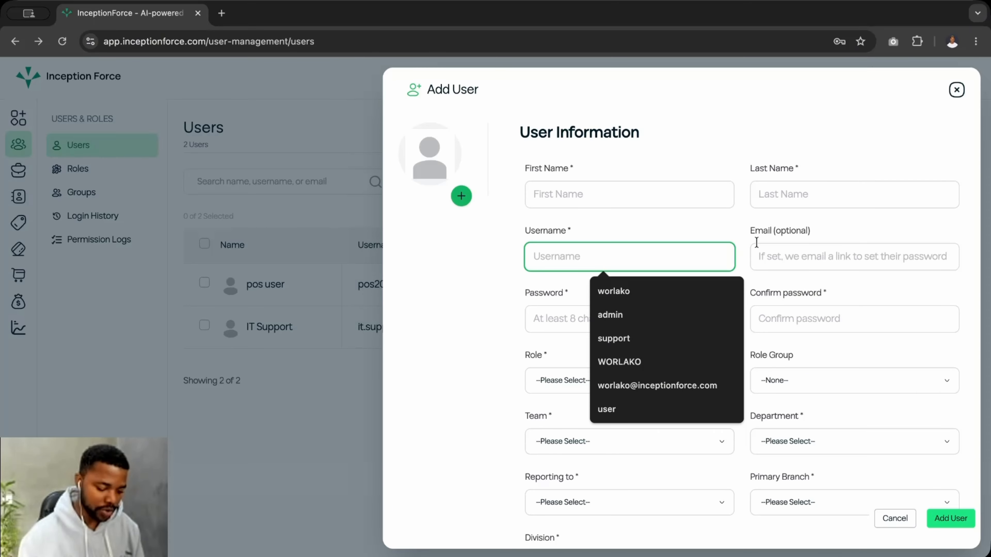
pyautogui.click(776, 251)
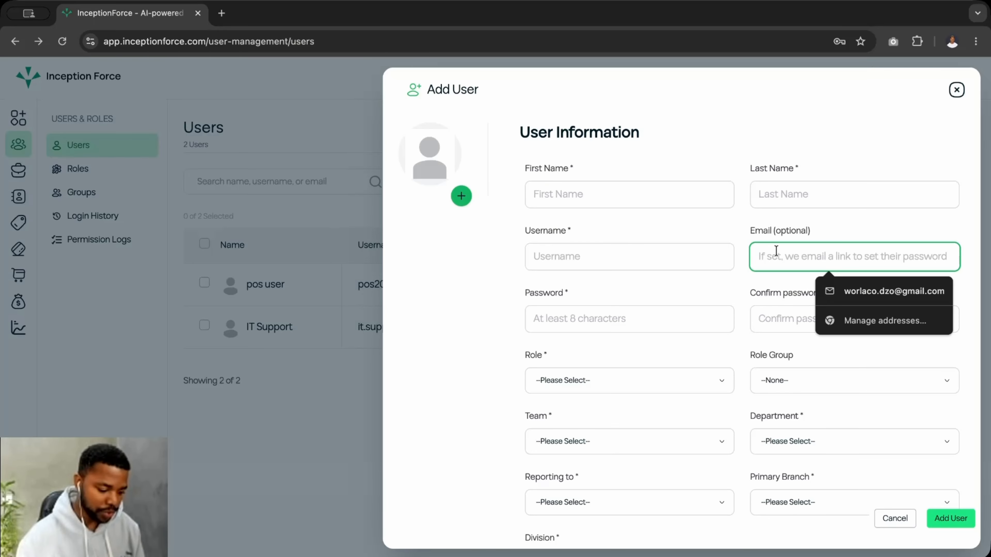
pyautogui.click(610, 202)
pyautogui.write('E')
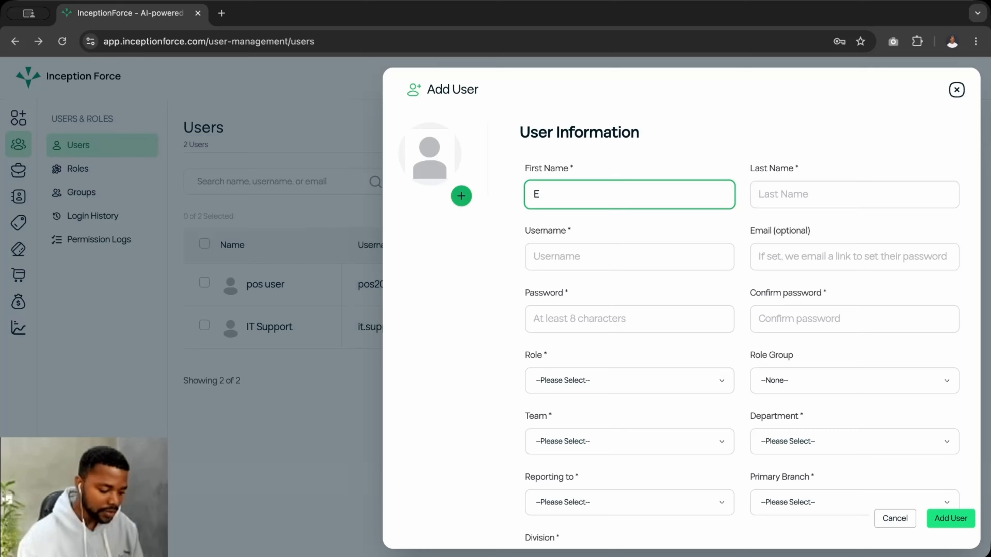
pyautogui.write('stim')
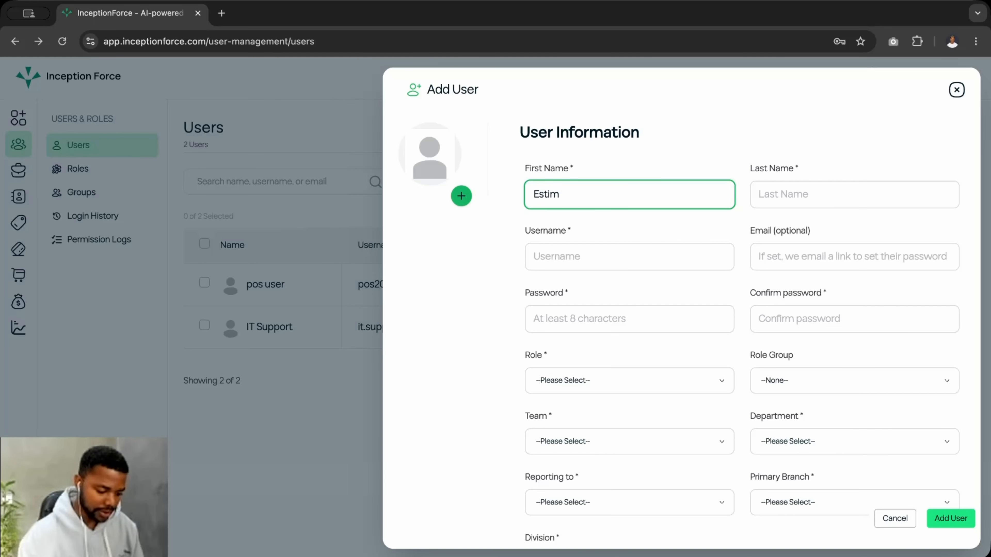
pyautogui.press('BackSpace')
pyautogui.press('BackSpace')
pyautogui.press('BackSpace')
pyautogui.press('BackSpace')
pyautogui.press('BackSpace')
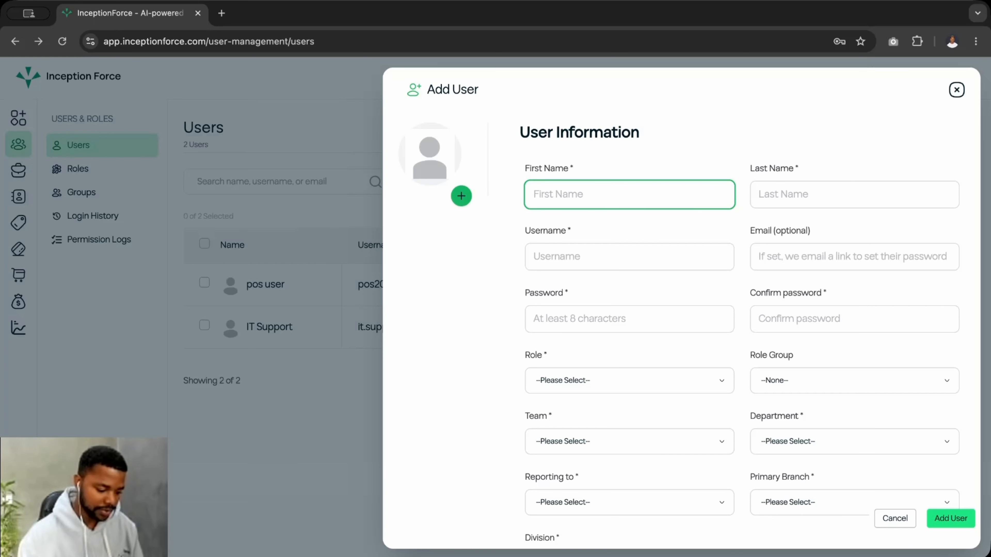
pyautogui.write('Fie')
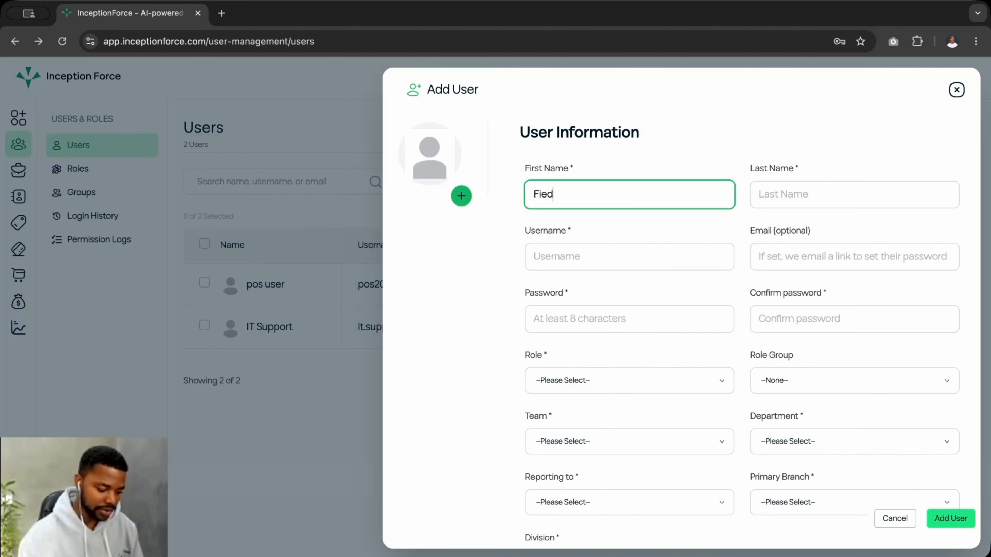
pyautogui.write('ld')
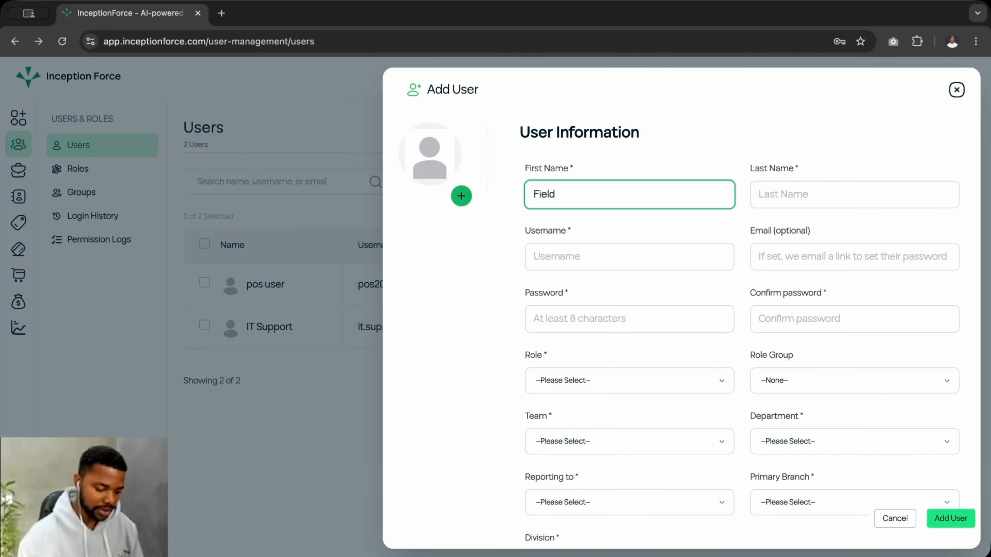
# - Enter last name 'Estimator' and username 'fieldestimator1'
pyautogui.click(769, 198)
pyautogui.write('Esti')
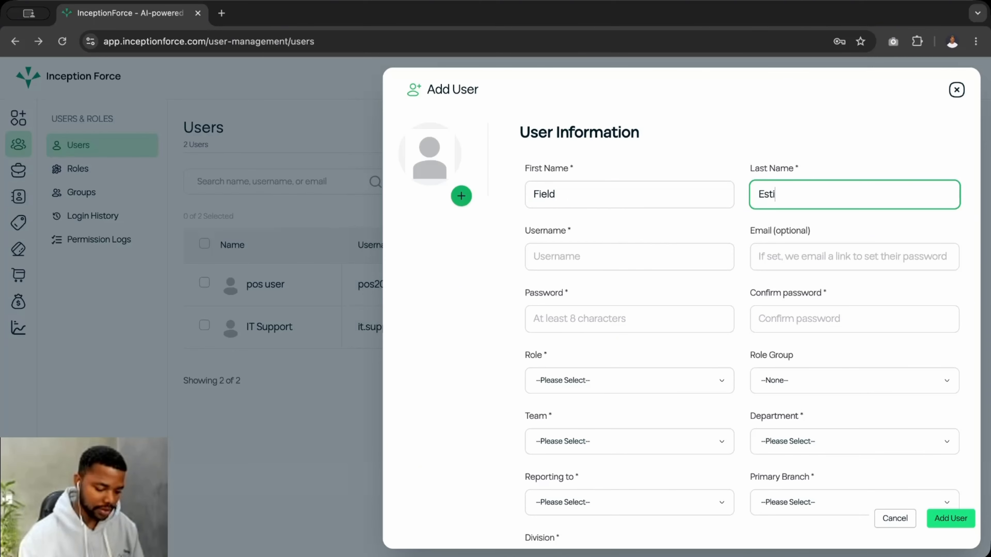
pyautogui.write('mator')
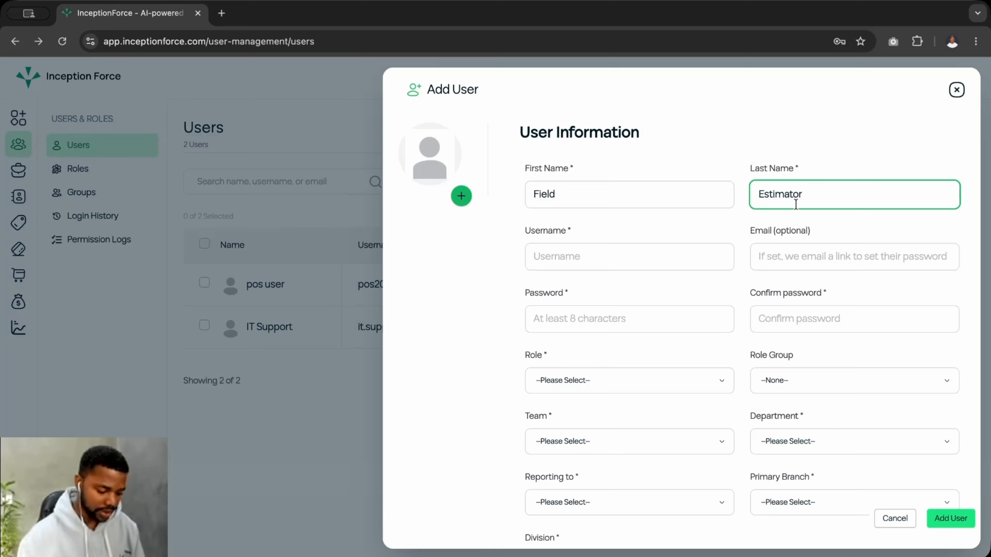
pyautogui.click(574, 256)
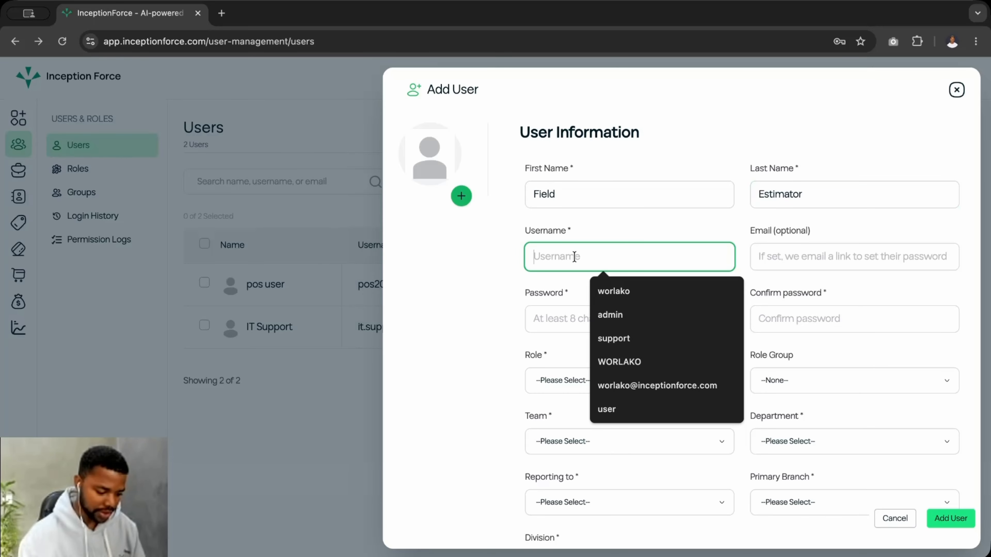
pyautogui.write('fie')
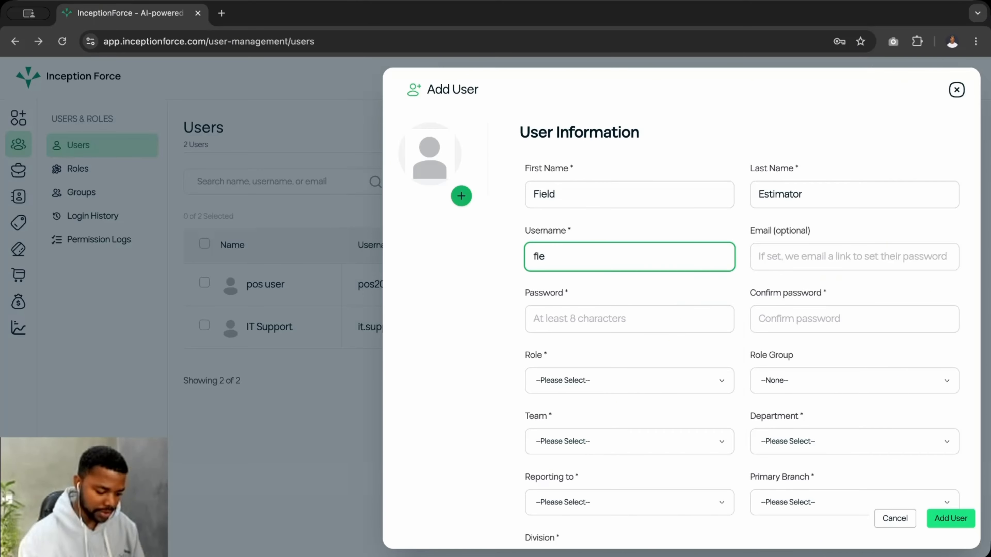
pyautogui.write('ldestima')
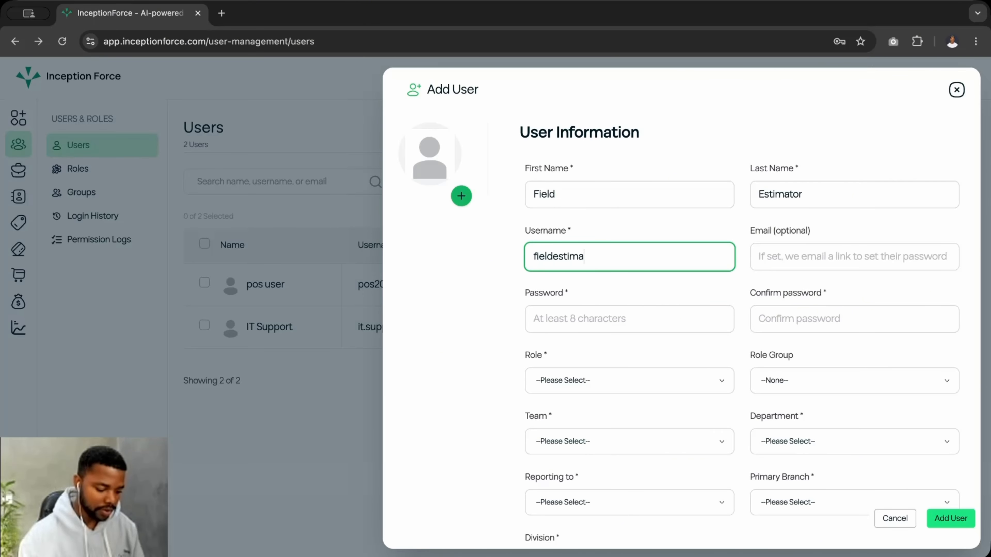
pyautogui.write('tor')
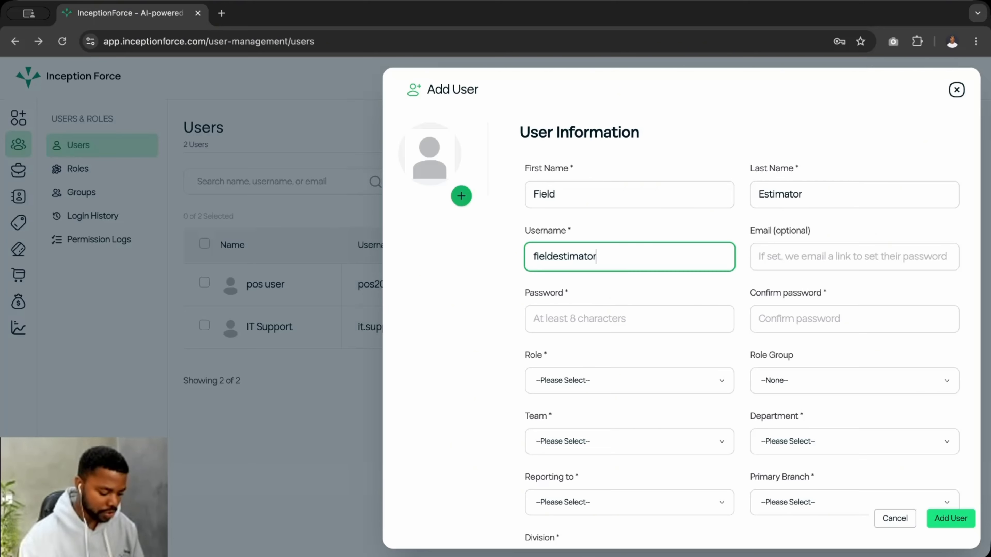
pyautogui.write('1')
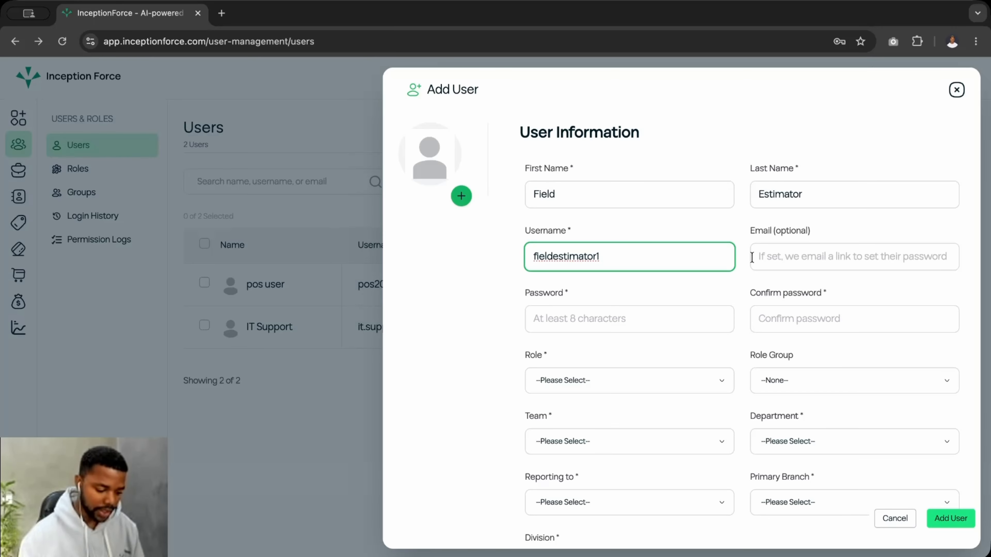
# - Start the optional email field, clearing the stray characters typed there
pyautogui.click(763, 250)
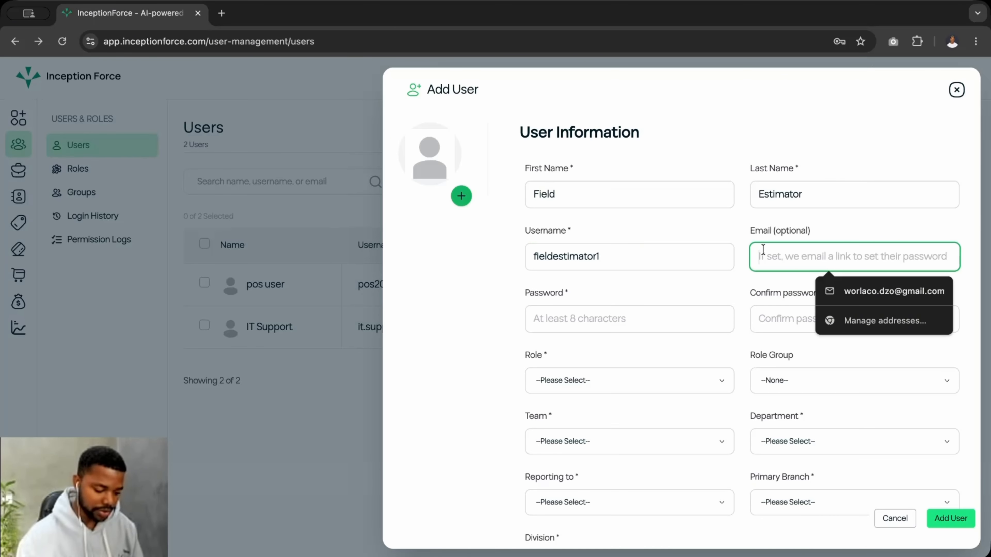
pyautogui.write('es')
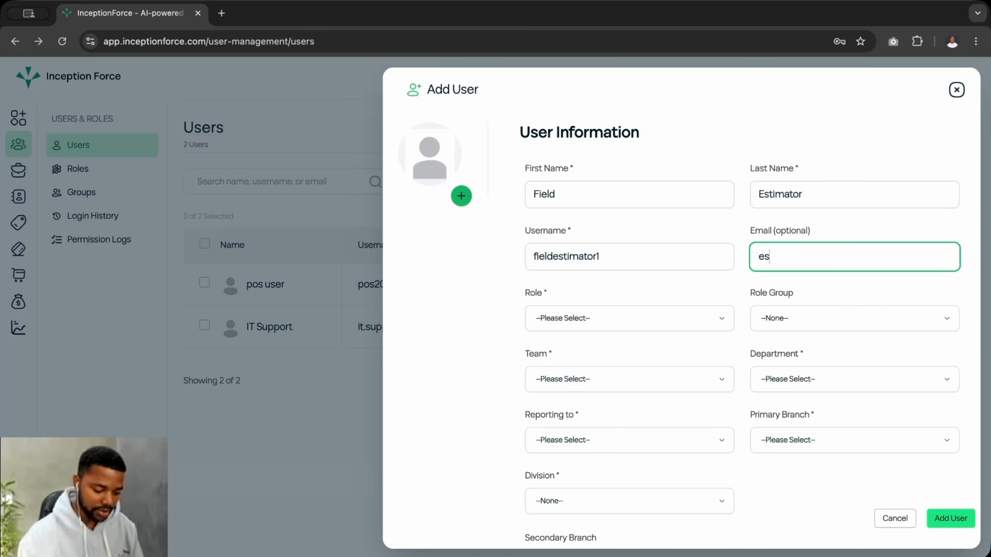
pyautogui.press('BackSpace')
pyautogui.press('BackSpace')
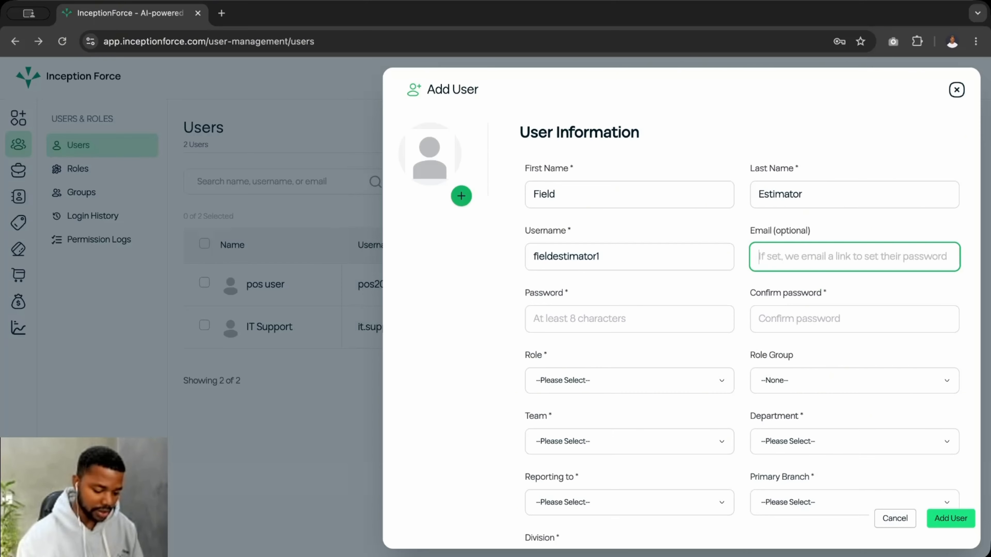
pyautogui.write('ss')
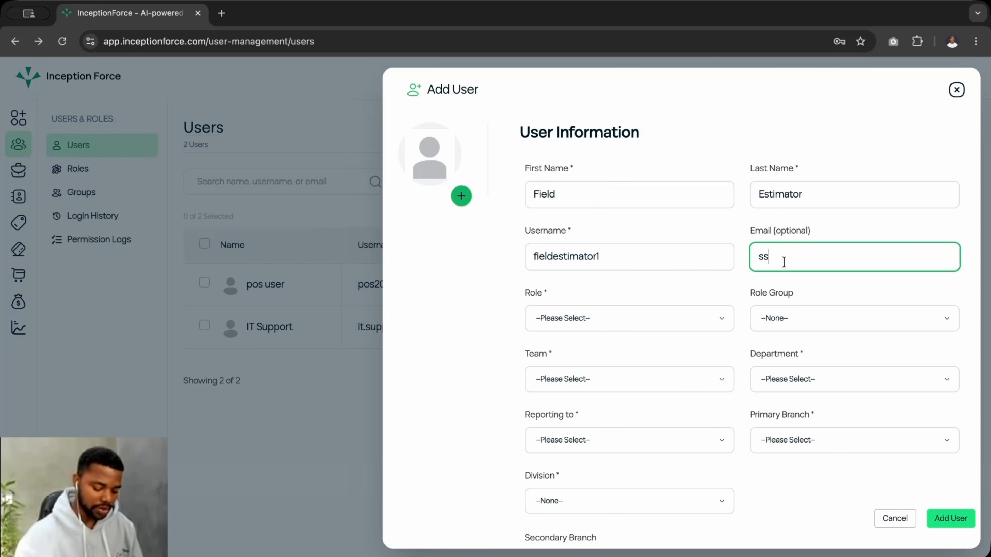
pyautogui.press('BackSpace')
pyautogui.press('BackSpace')
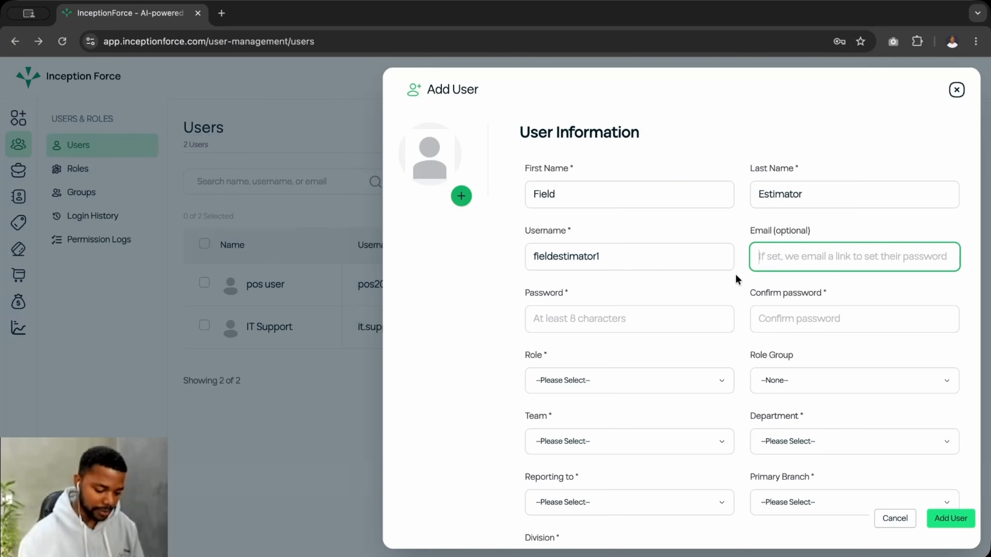
# - Move between the password and confirm-password fields, dismissing the saved-password suggestions
pyautogui.click(556, 325)
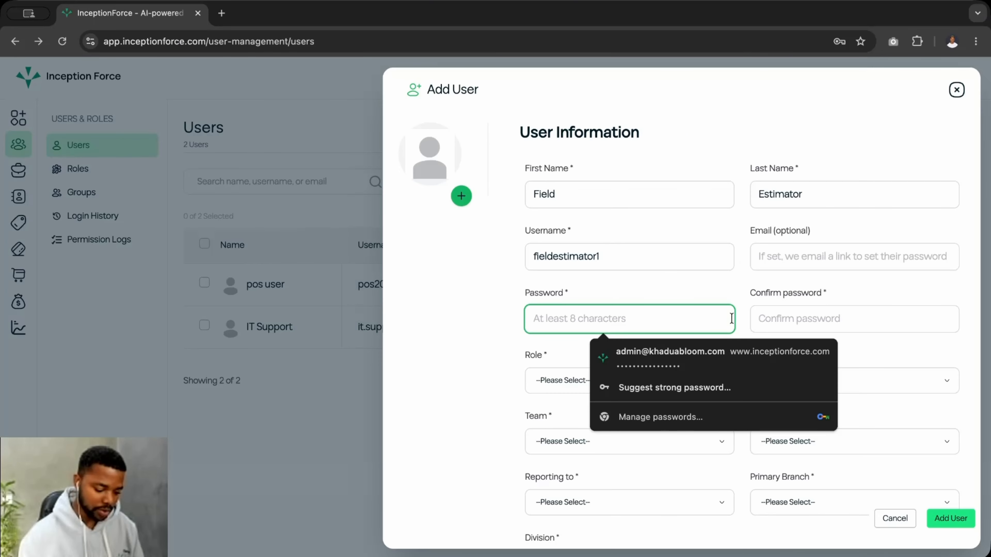
pyautogui.click(765, 317)
pyautogui.click(637, 316)
pyautogui.click(769, 316)
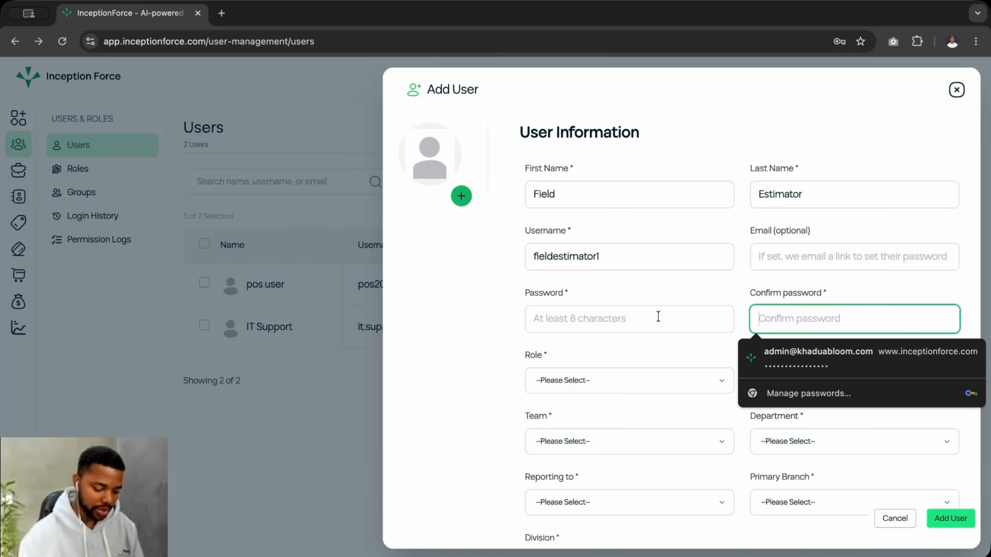
pyautogui.click(658, 316)
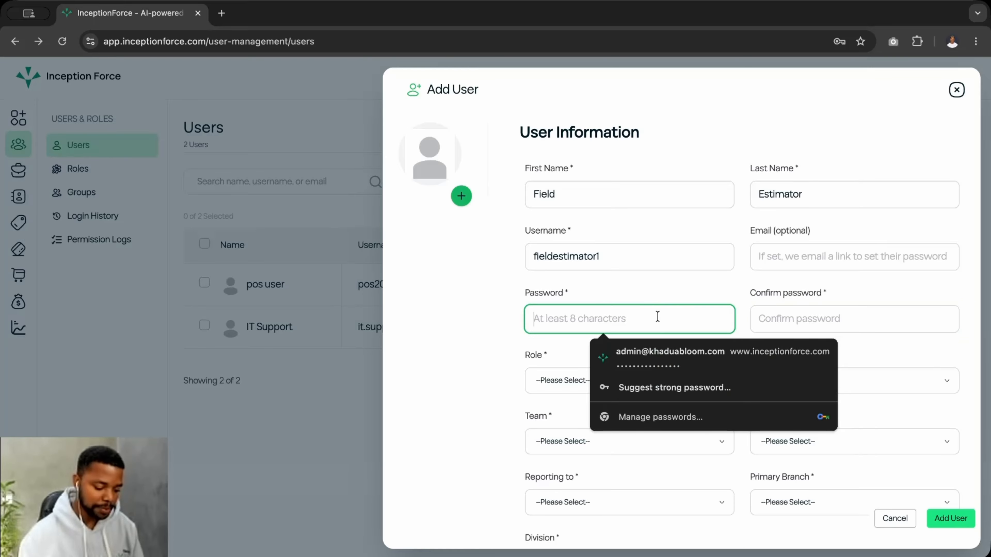
pyautogui.click(623, 280)
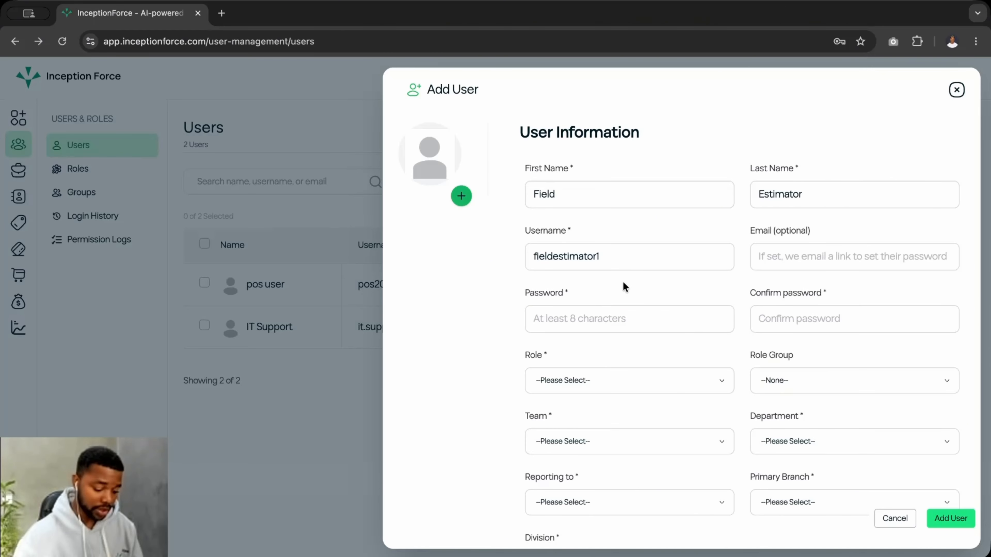
# - Type the new user's e-mail address, fixing typos along the way
pyautogui.click(763, 262)
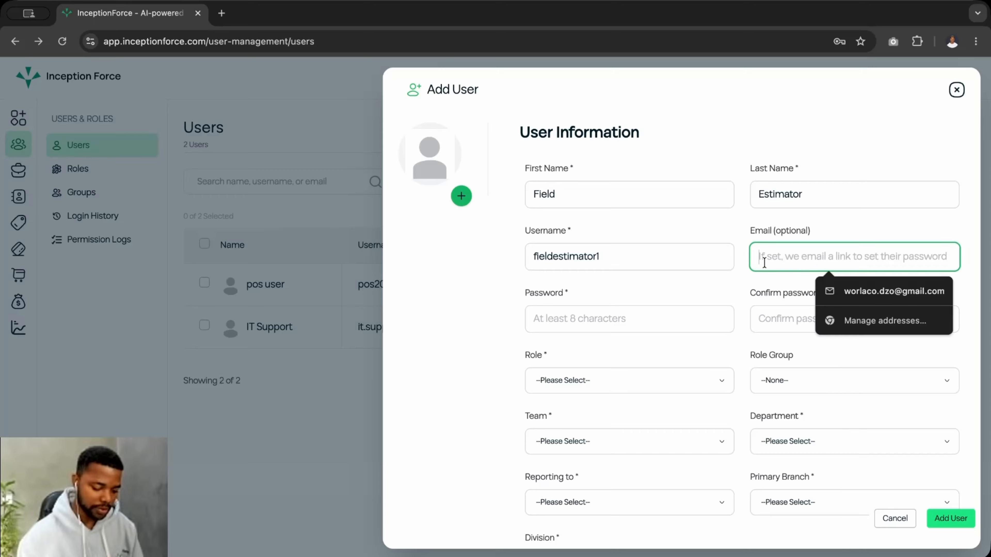
pyautogui.write('esitm')
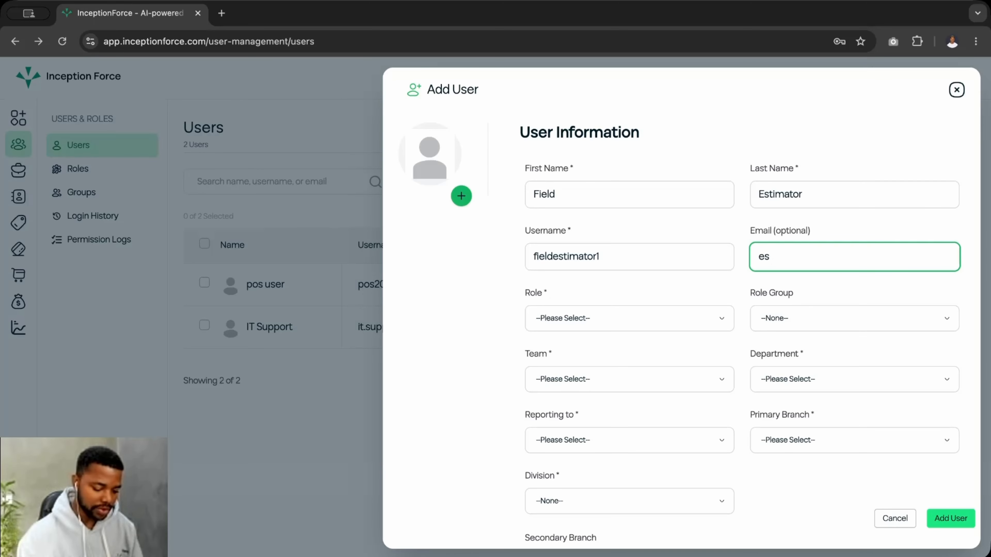
pyautogui.press('BackSpace')
pyautogui.press('BackSpace')
pyautogui.press('BackSpace')
pyautogui.press('BackSpace')
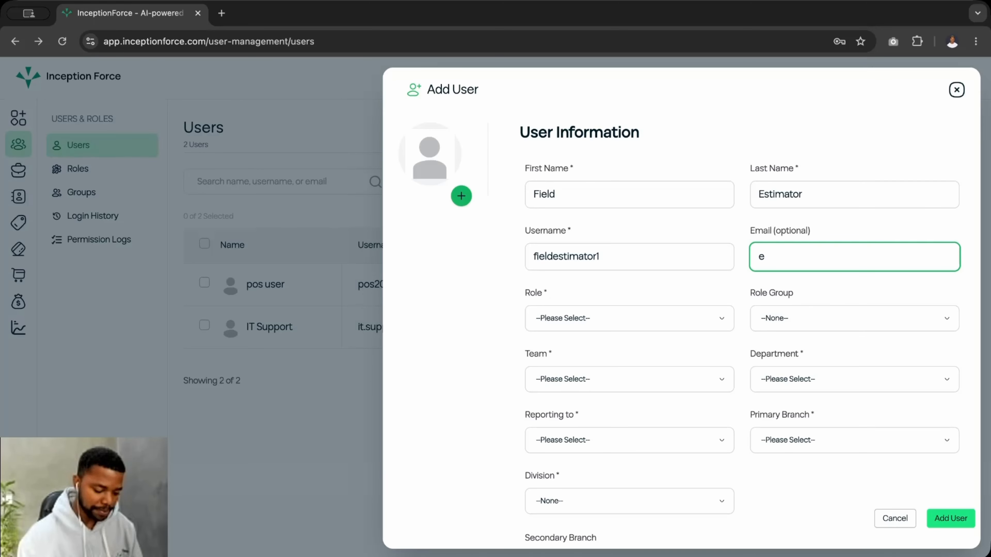
pyautogui.write('s')
pyautogui.press('BackSpace')
pyautogui.press('BackSpace')
pyautogui.write('i')
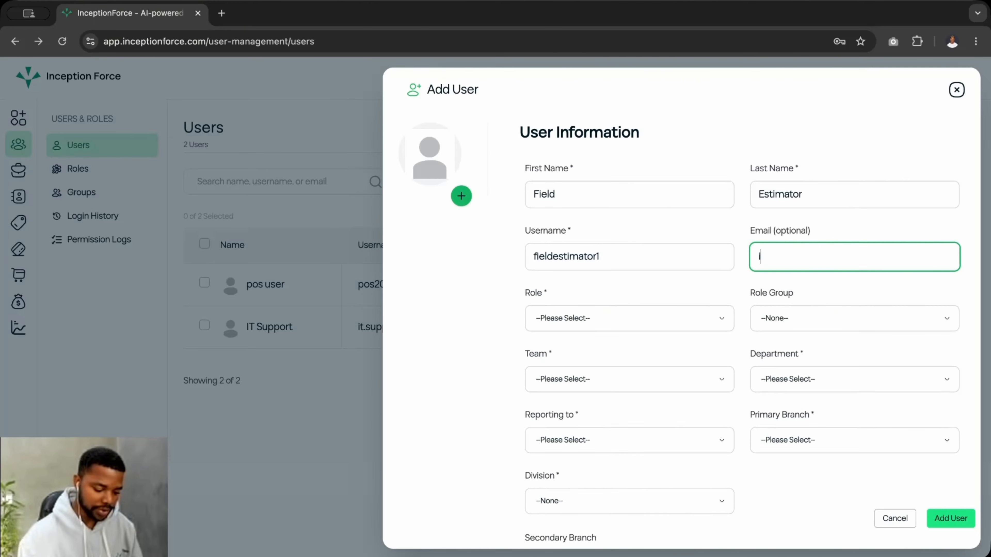
pyautogui.press('BackSpace')
pyautogui.write('f')
pyautogui.press('BackSpace')
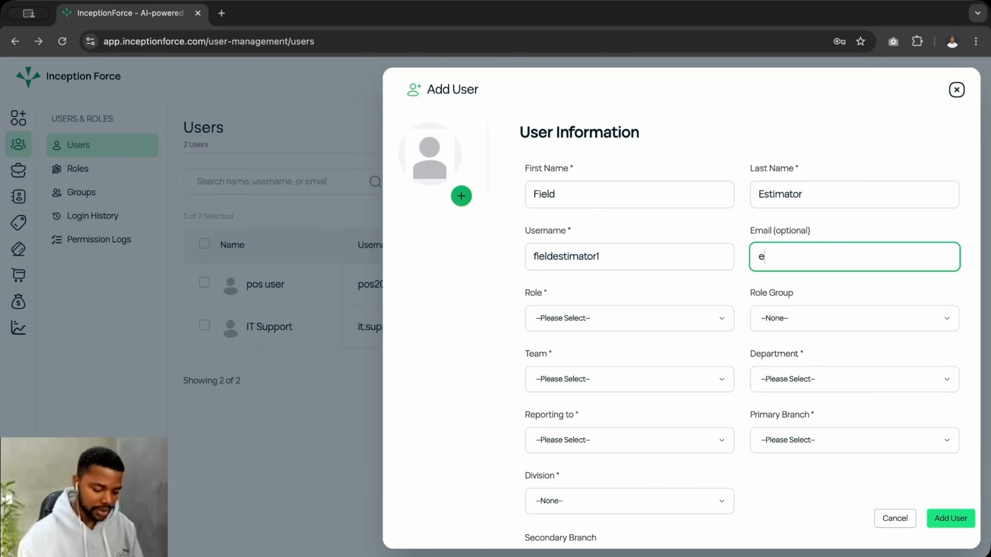
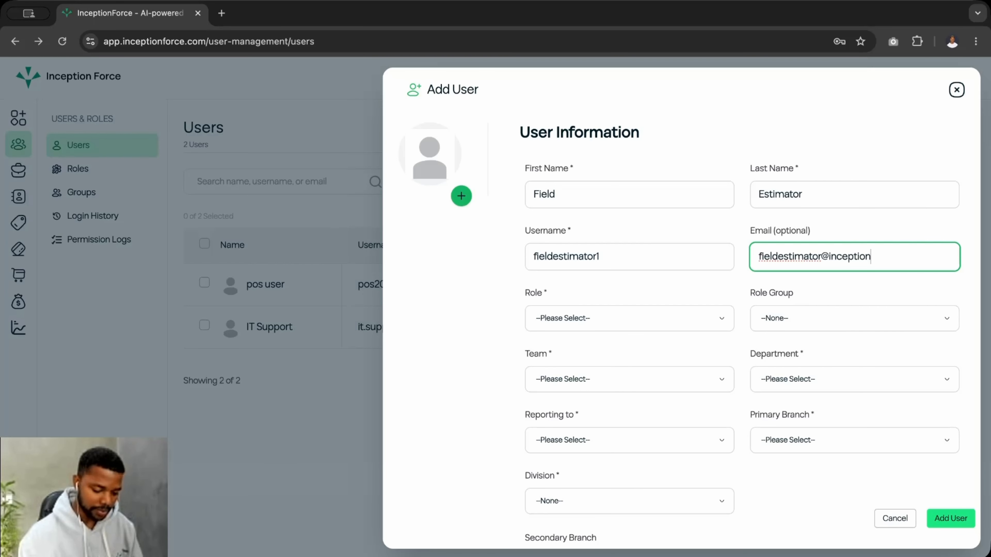
pyautogui.click(647, 319)
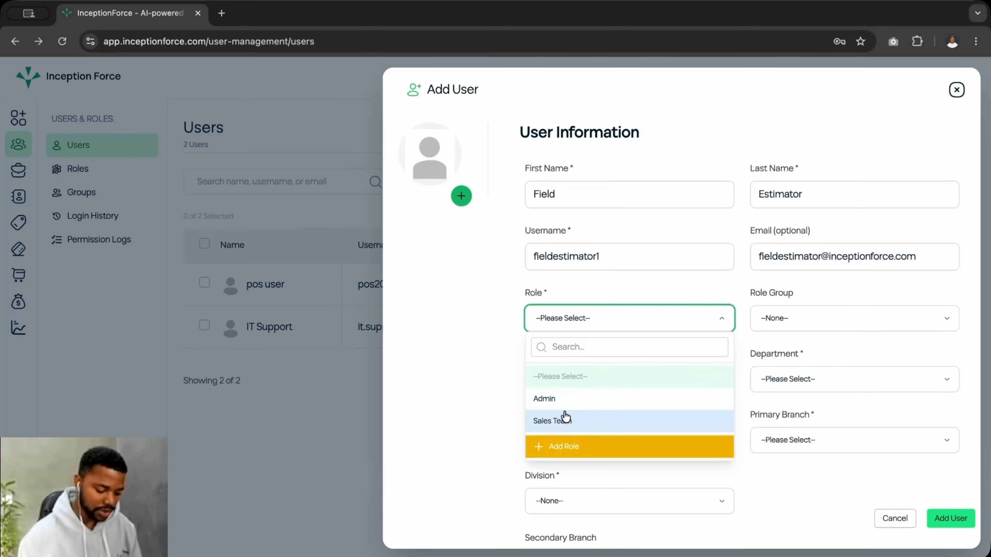
# - Choose Admin role, Core Team, General Department, and IT Support as Reporting to
pyautogui.click(568, 404)
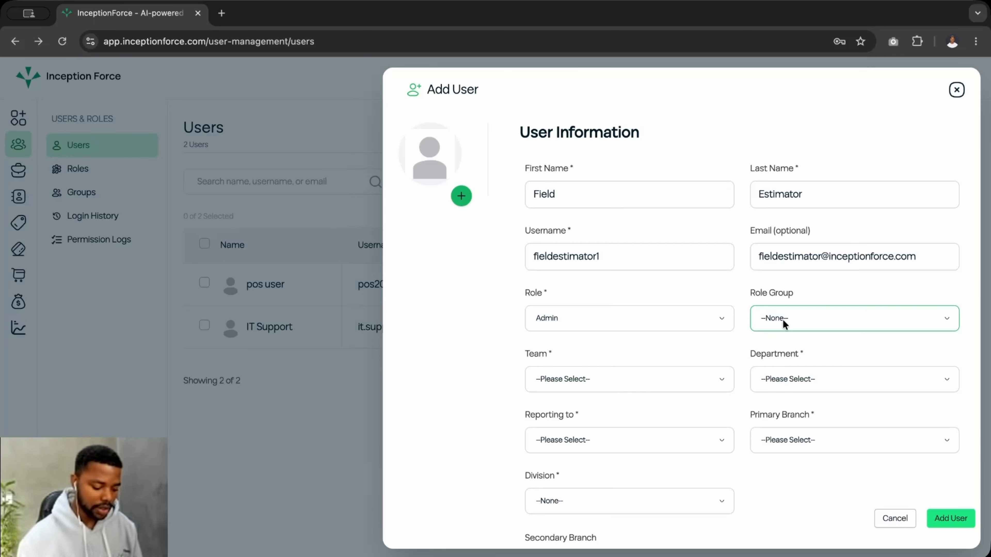
pyautogui.click(588, 384)
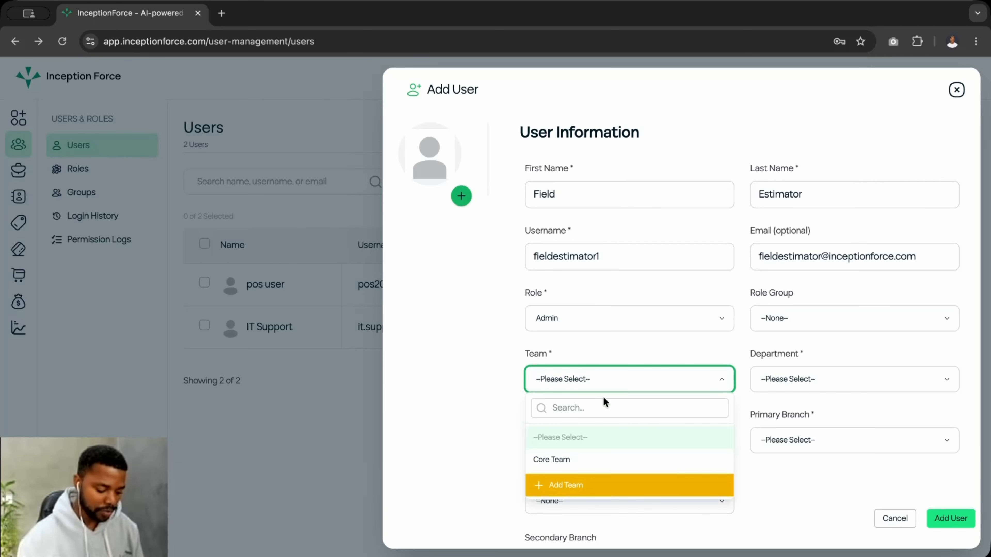
pyautogui.click(554, 459)
pyautogui.click(777, 376)
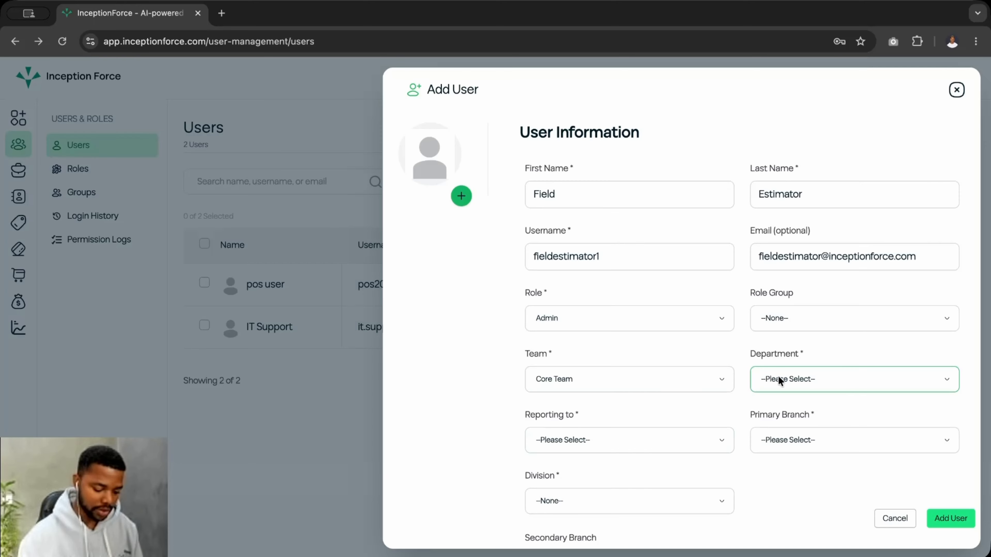
pyautogui.click(791, 459)
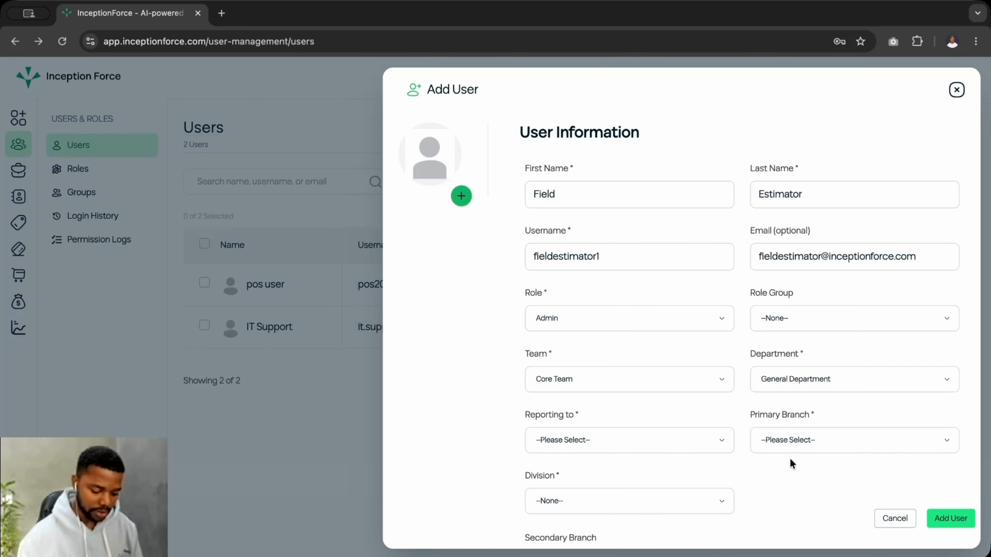
pyautogui.click(686, 449)
pyautogui.click(615, 383)
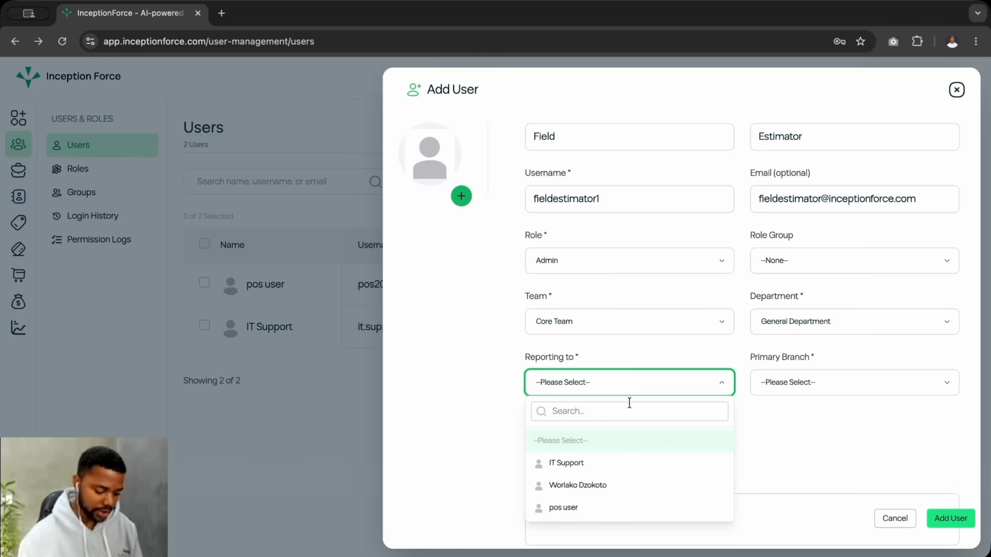
pyautogui.click(582, 465)
pyautogui.scroll(-1, 784, 420)
# - Pick Main Branch and General Division, leave Secondary Branch blank, and save Field Estimator
pyautogui.click(789, 334)
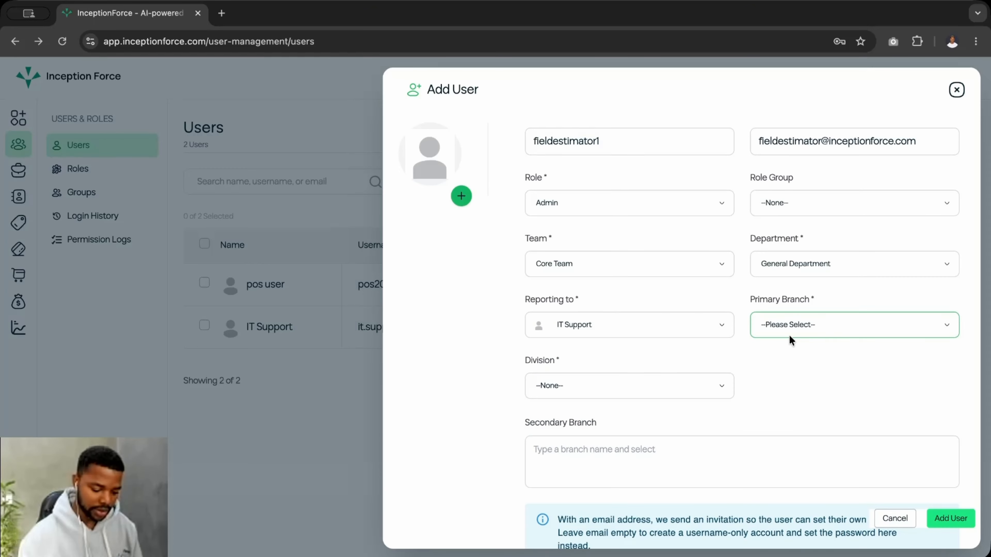
pyautogui.click(774, 406)
pyautogui.click(650, 391)
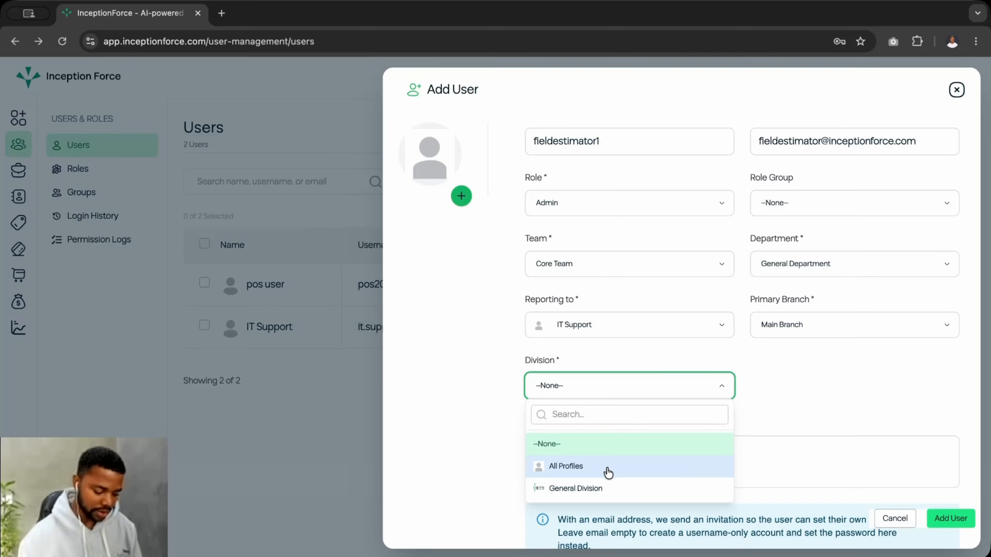
pyautogui.click(587, 488)
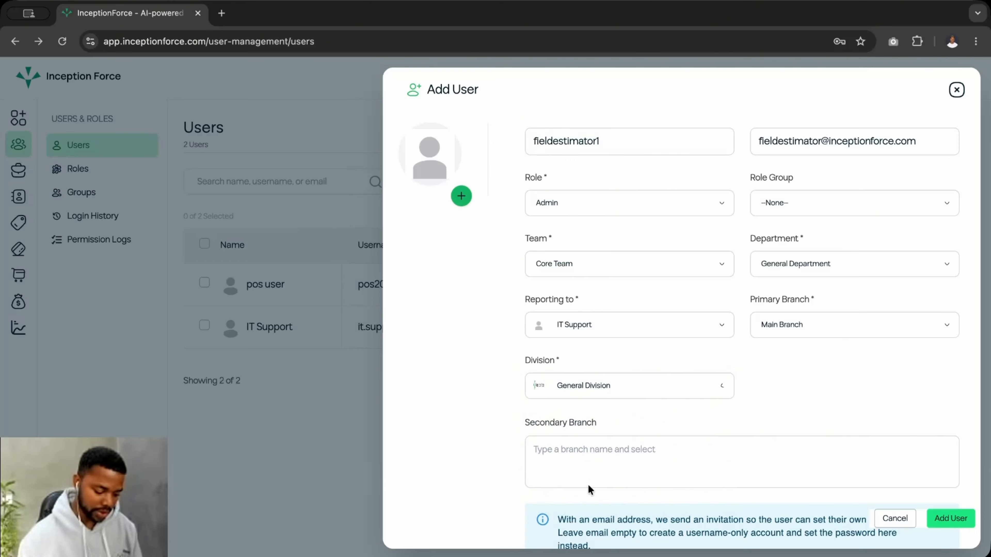
pyautogui.scroll(-1, 690, 424)
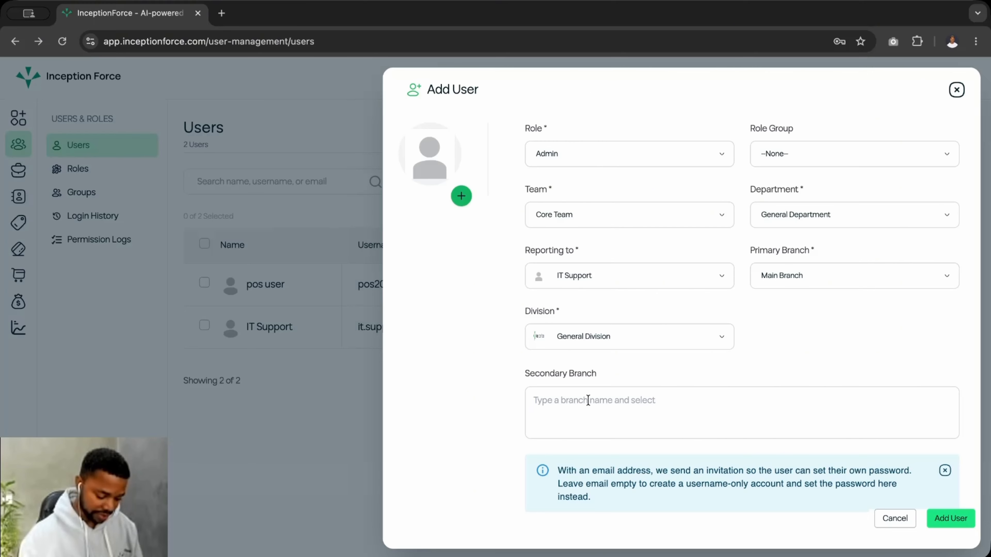
pyautogui.write('br')
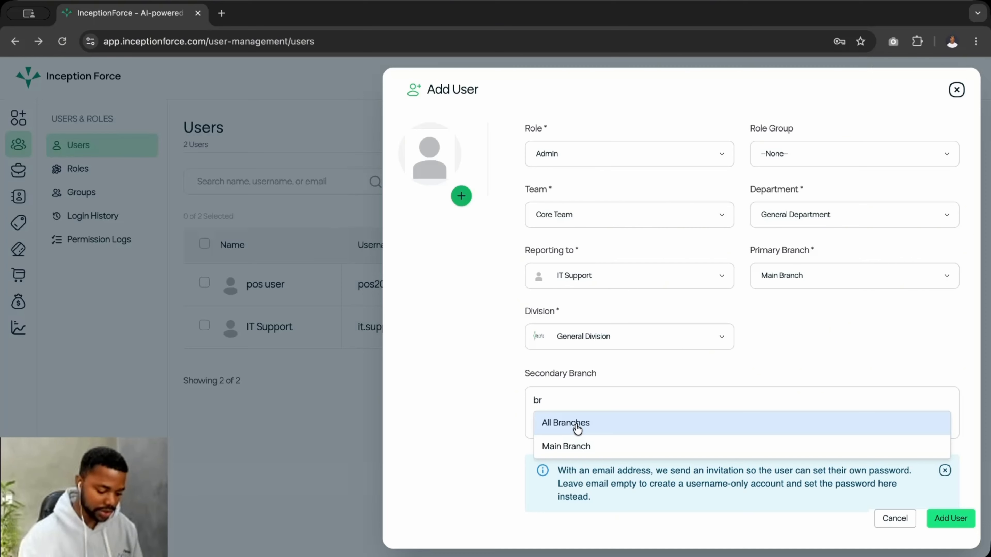
pyautogui.press('BackSpace')
pyautogui.press('BackSpace')
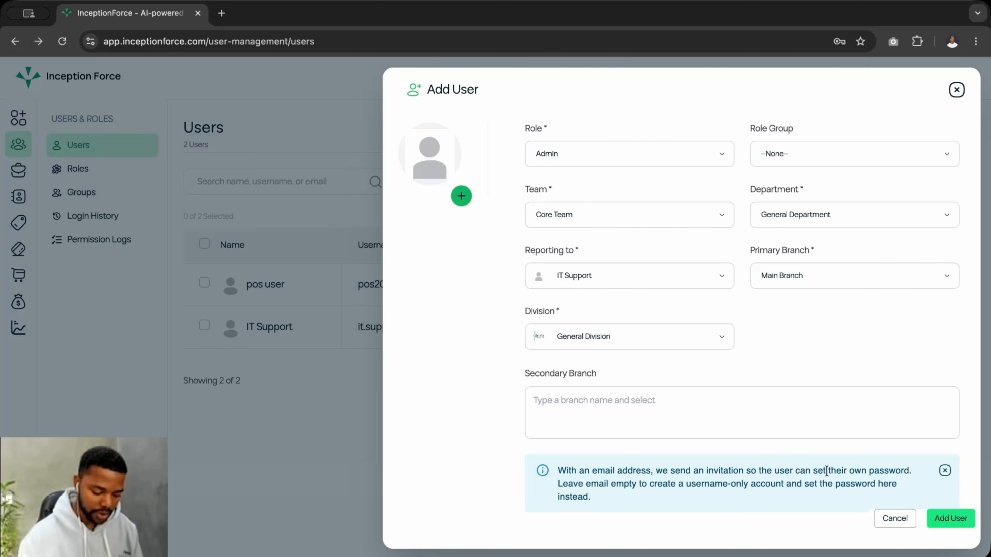
pyautogui.click(949, 519)
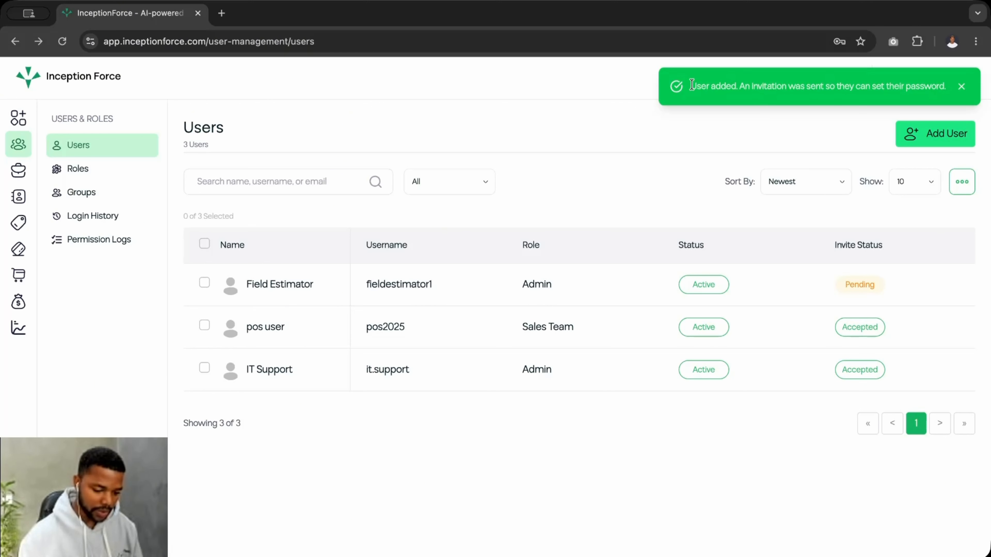
# - Read the user-added success message, then go to the Roles page
pyautogui.moveTo(691, 85); pyautogui.dragTo(948, 87)
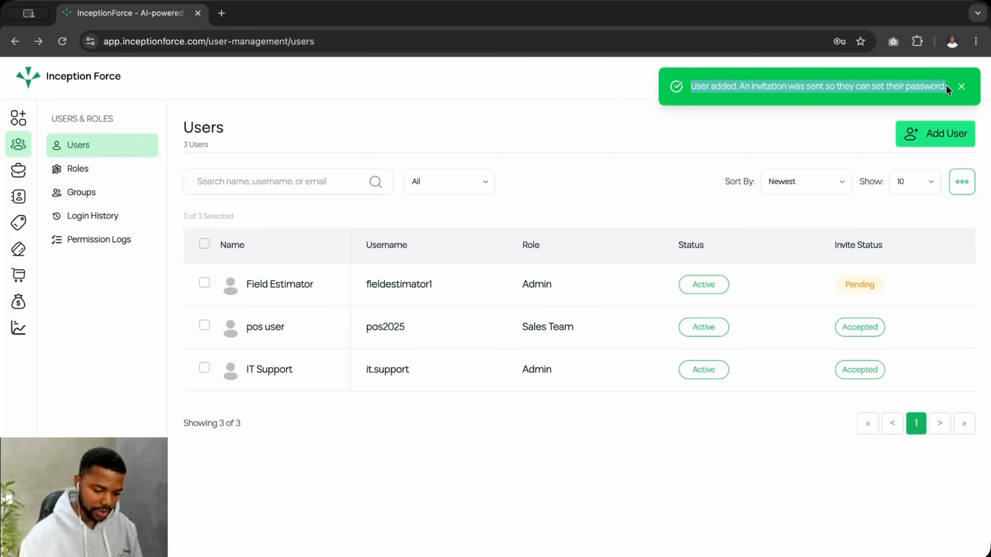
pyautogui.click(849, 242)
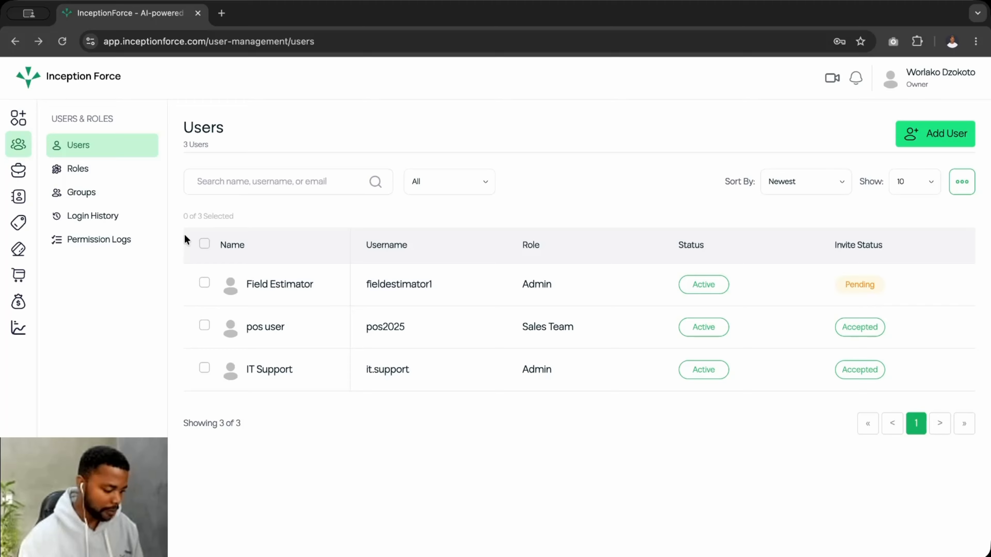
pyautogui.click(97, 171)
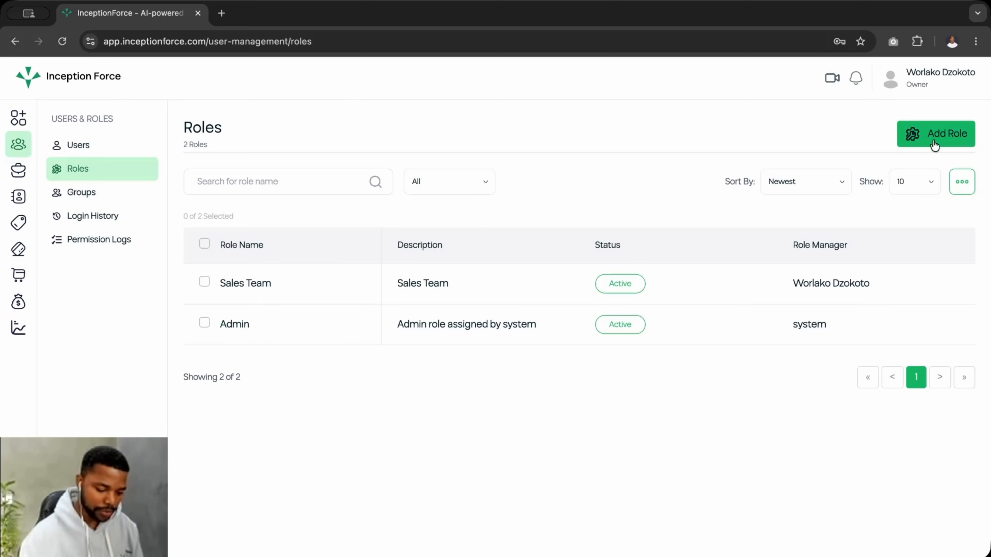
# - Start a new role and name it 'stock manager', fixing the misspellings
pyautogui.click(945, 136)
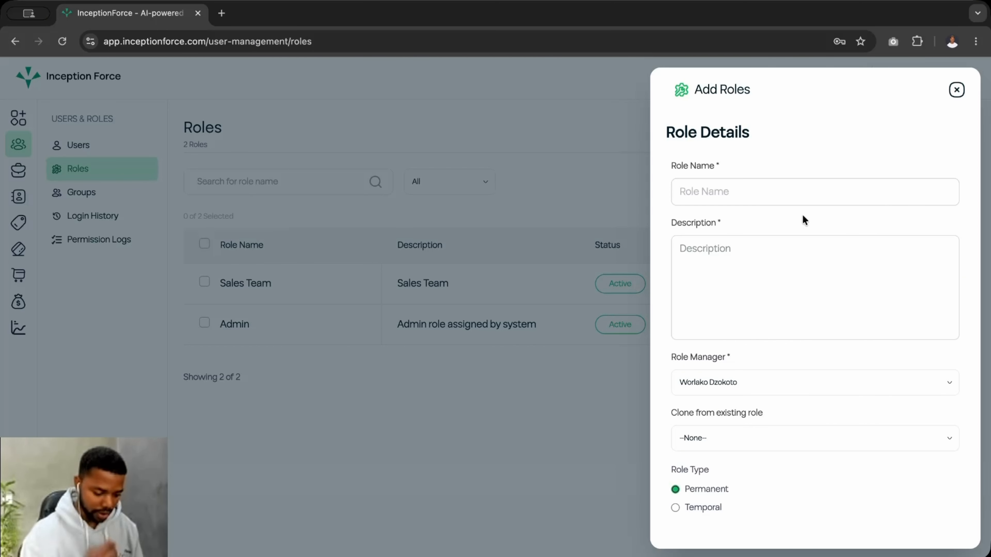
pyautogui.click(766, 198)
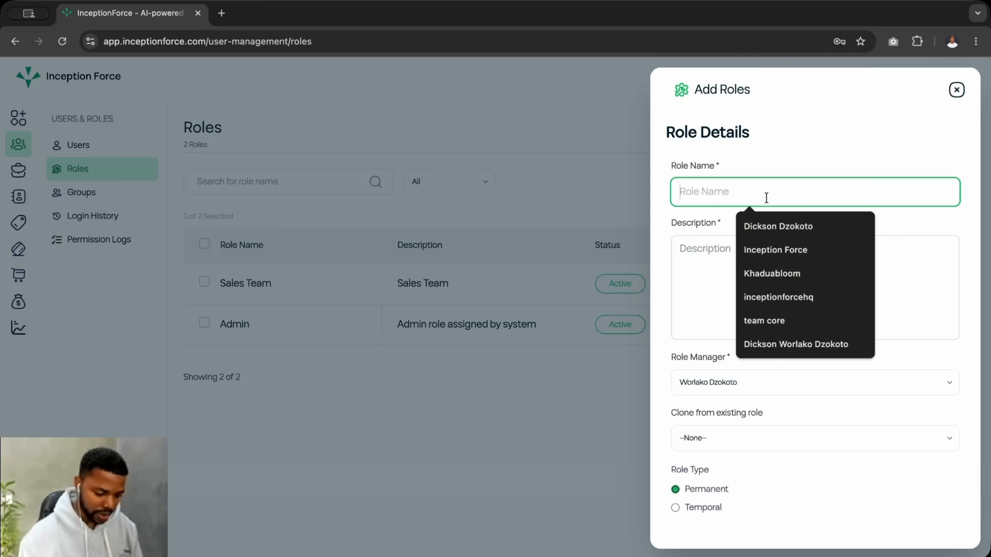
pyautogui.write('fi')
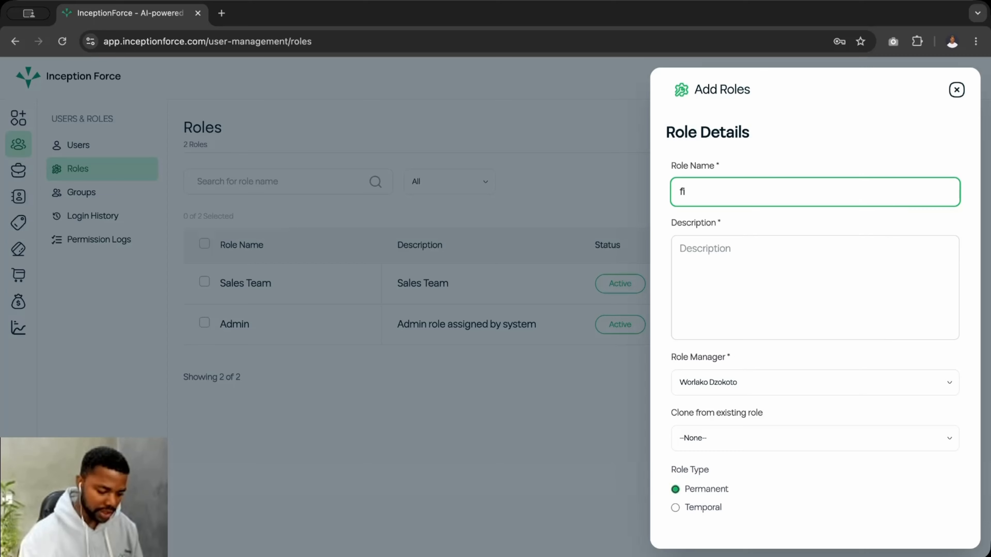
pyautogui.write('eld')
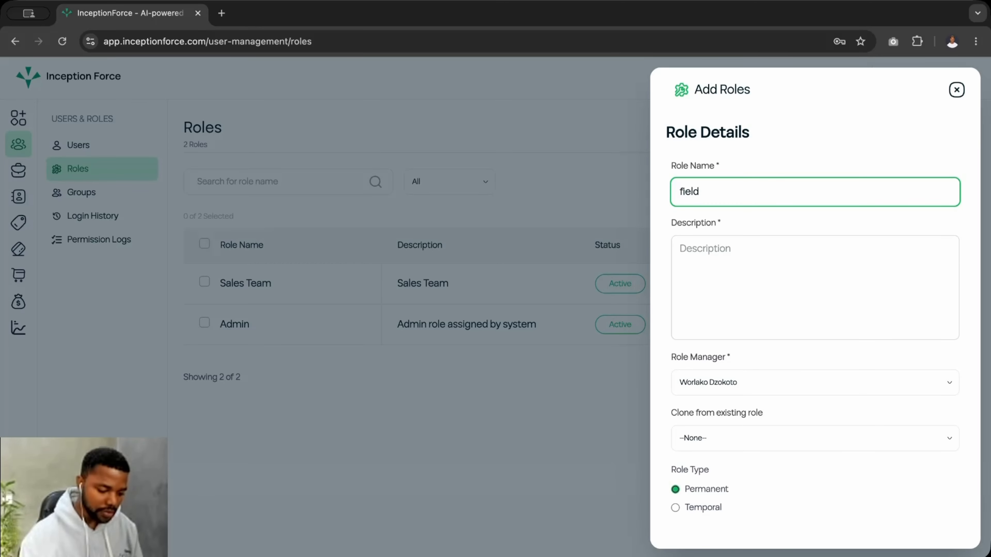
pyautogui.press('BackSpace')
pyautogui.press('BackSpace')
pyautogui.press('BackSpace')
pyautogui.press('BackSpace')
pyautogui.press('BackSpace')
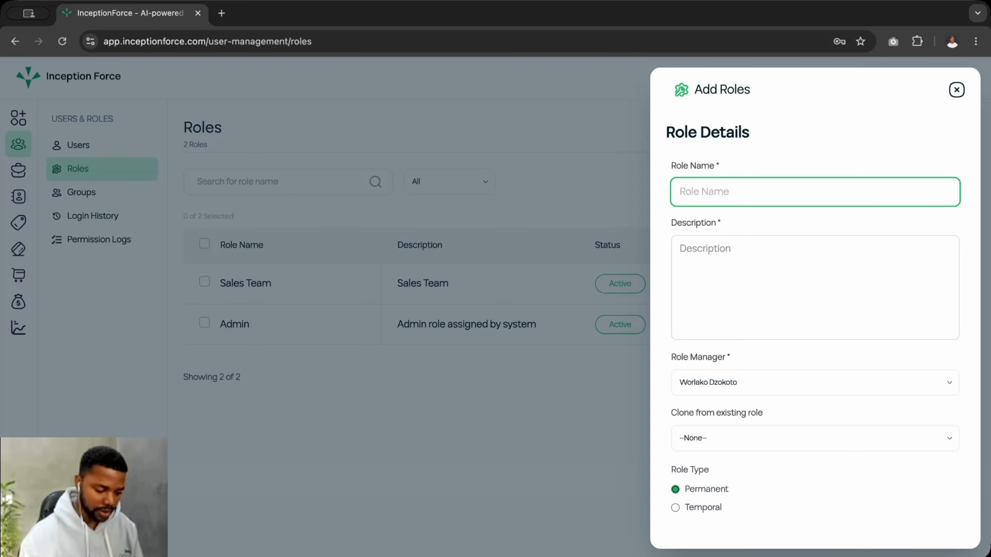
pyautogui.write('stock')
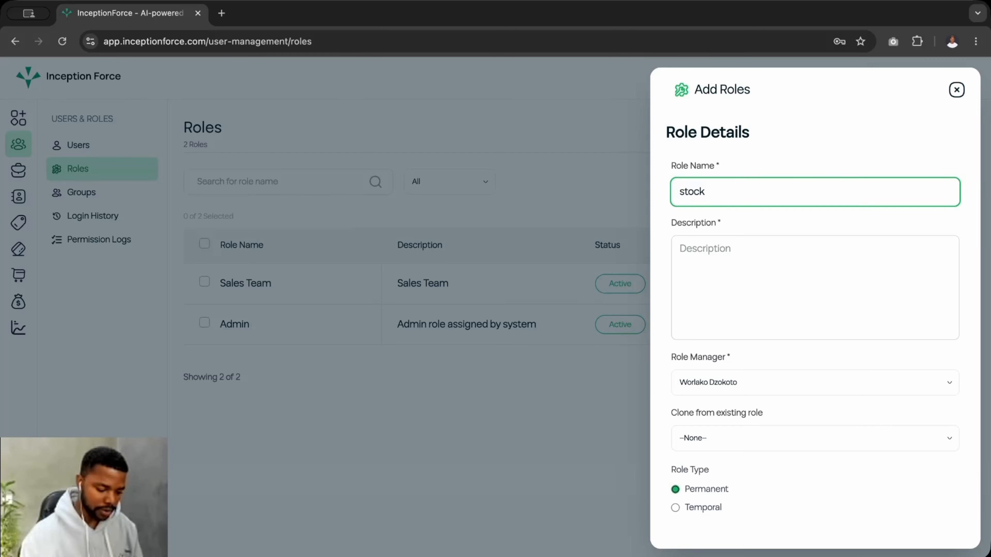
pyautogui.write(' mangar')
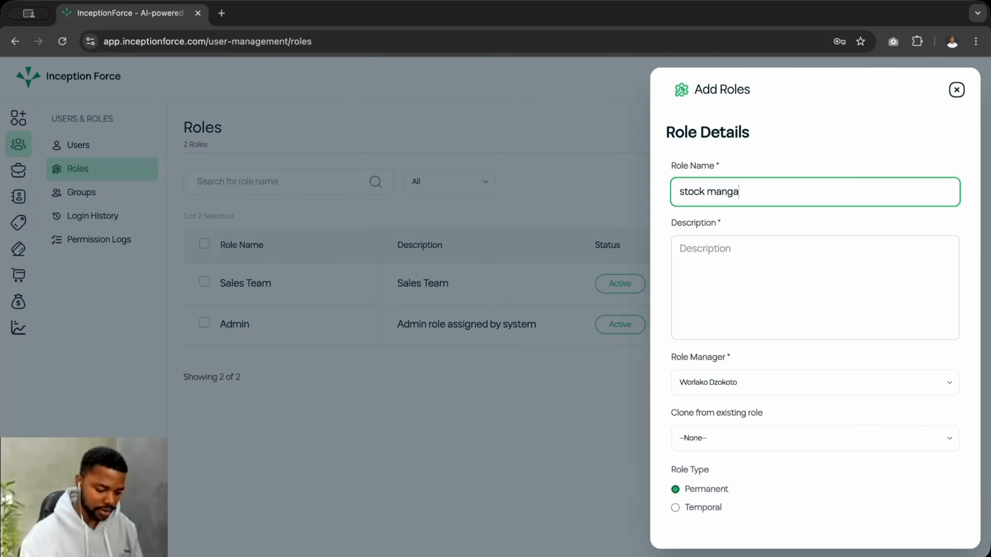
pyautogui.press('BackSpace')
pyautogui.press('BackSpace')
pyautogui.press('BackSpace')
pyautogui.write('ager')
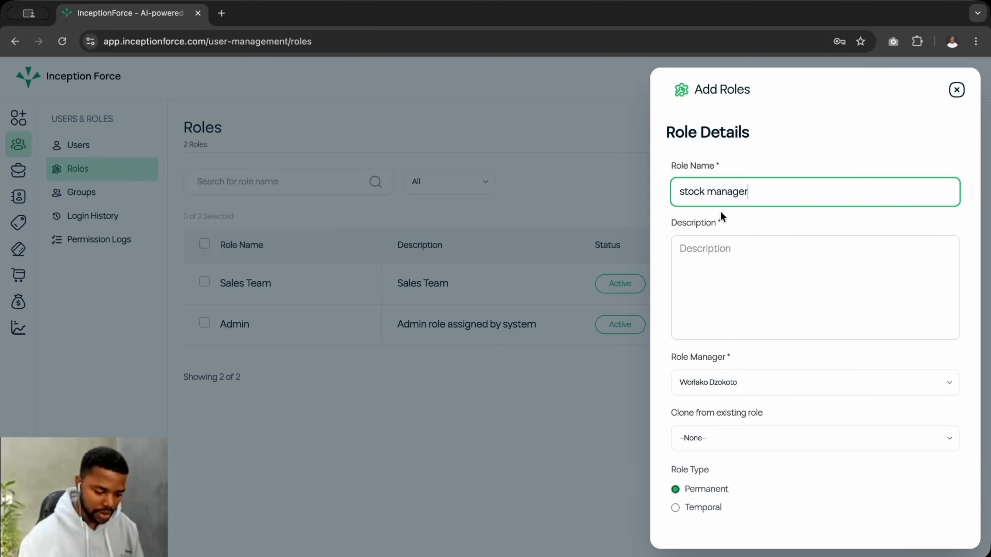
# - Copy 'stock manager' into the Description and save the role
pyautogui.click(714, 246)
pyautogui.tripleClick(755, 191)
pyautogui.hotkey('ctrl', 'c')
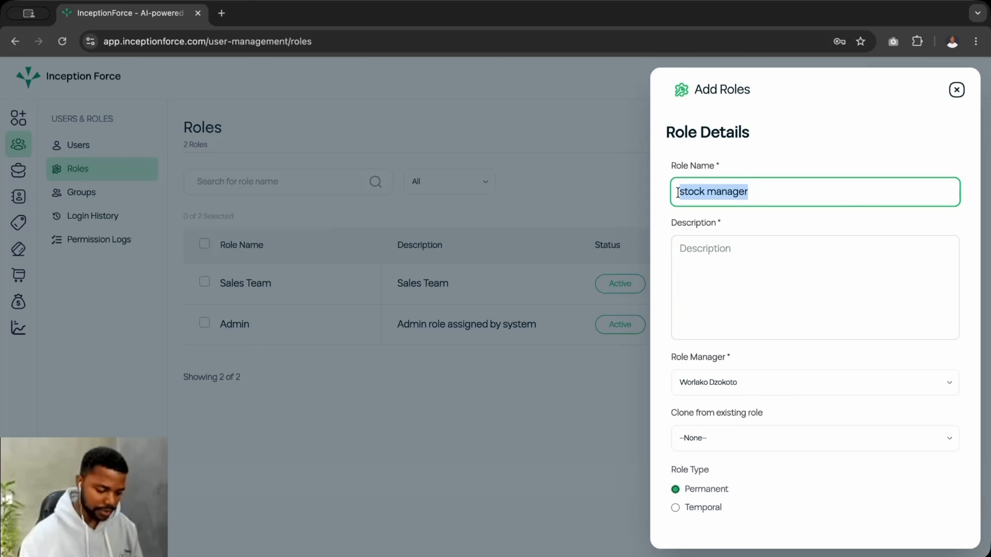
pyautogui.click(730, 257)
pyautogui.hotkey('ctrl', 'v')
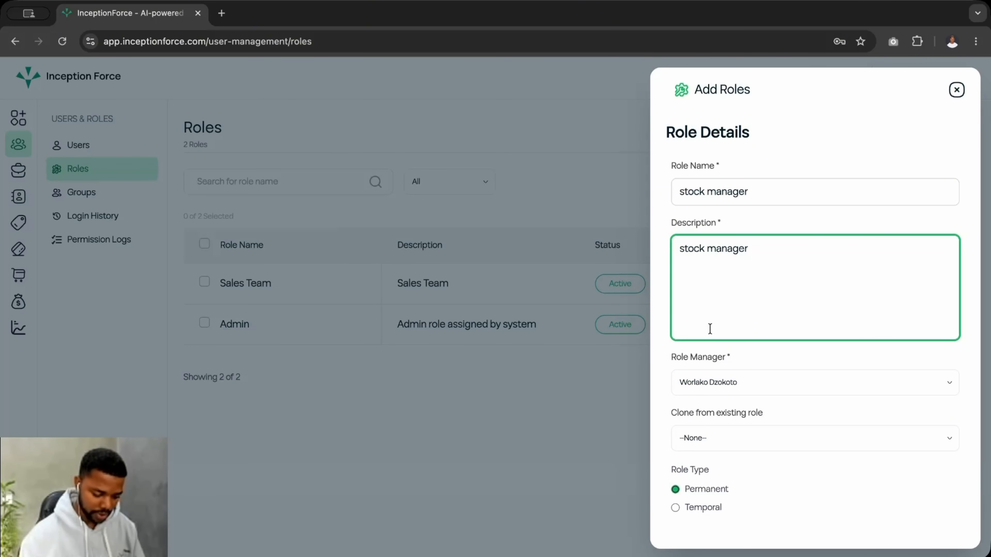
pyautogui.scroll(-2, 708, 326)
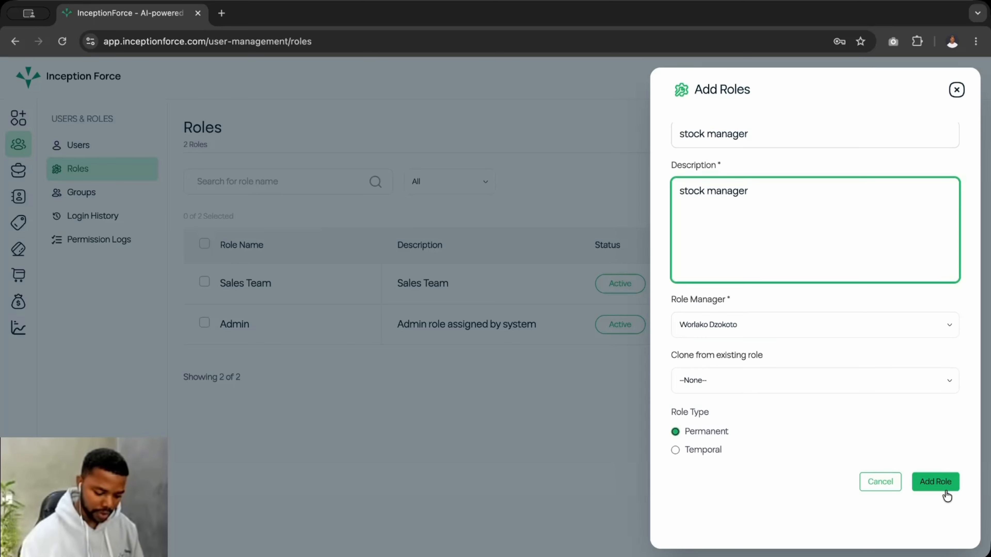
pyautogui.click(938, 484)
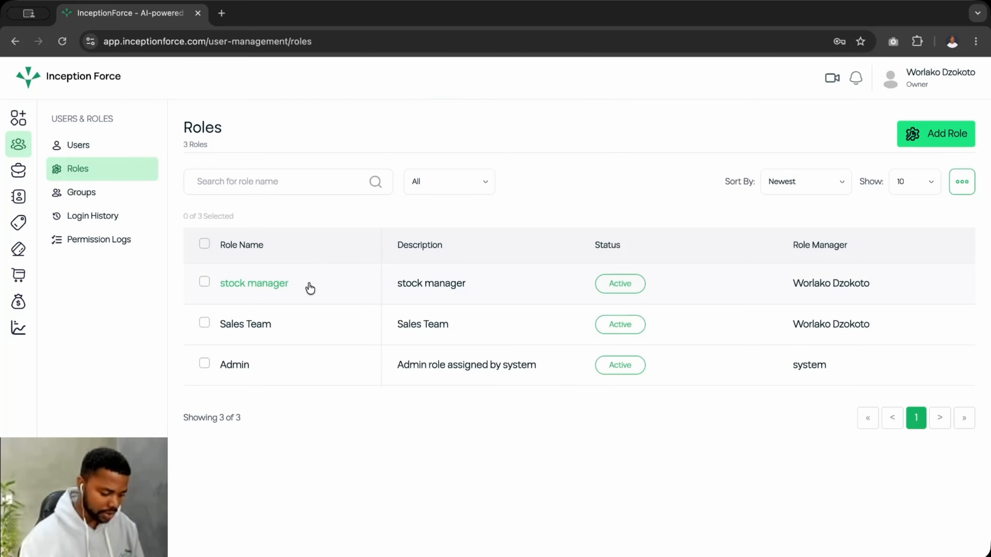
# - Open the stock manager role's Permissions tab and select Full Access
pyautogui.click(263, 284)
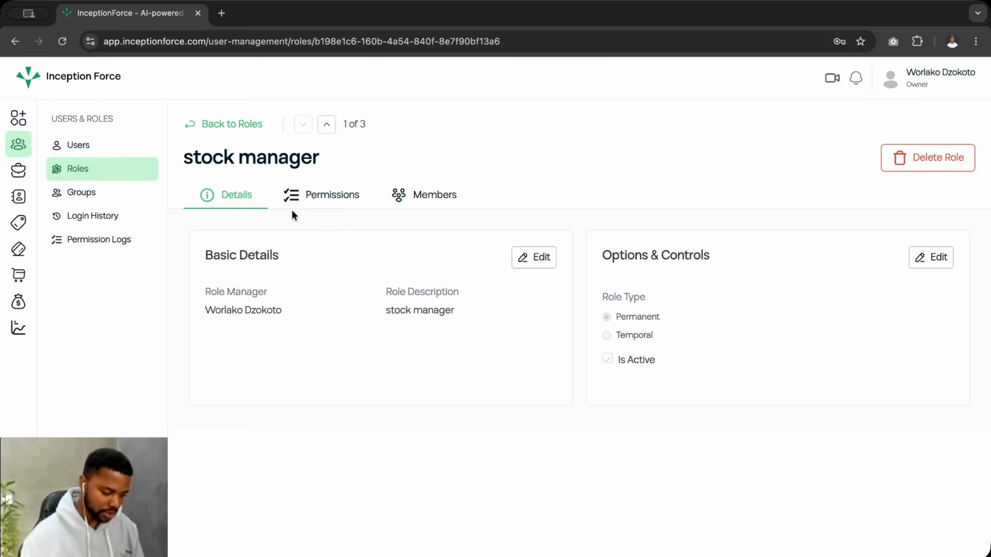
pyautogui.click(336, 200)
pyautogui.scroll(-1, 287, 351)
pyautogui.scroll(1, 288, 351)
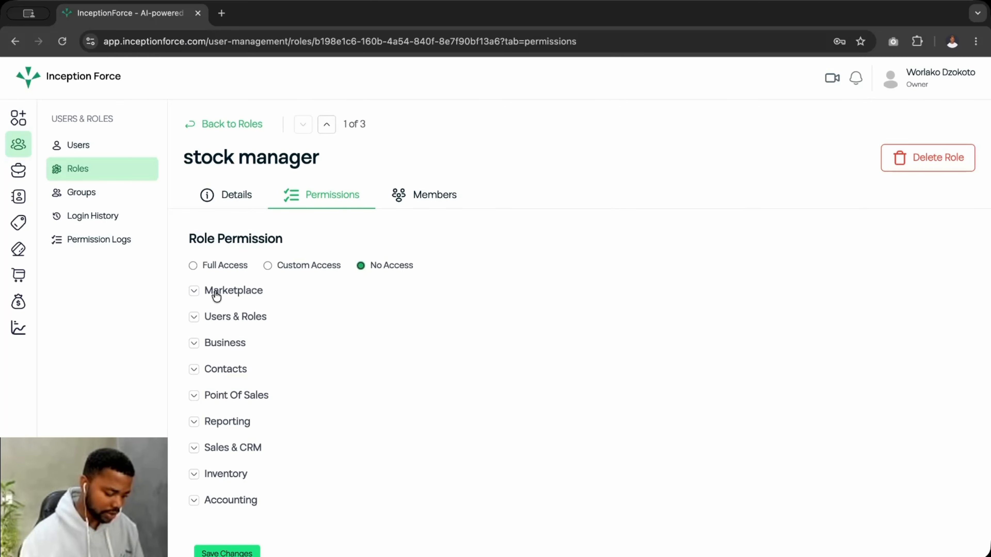
pyautogui.click(194, 265)
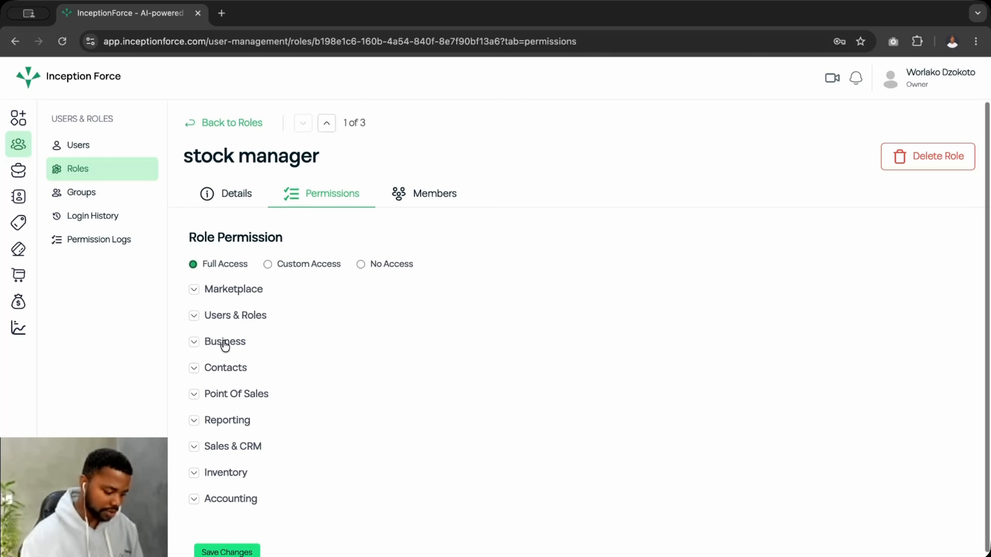
# - Expand and collapse the Marketplace and Users & Roles sections, then choose Custom Access
pyautogui.click(194, 286)
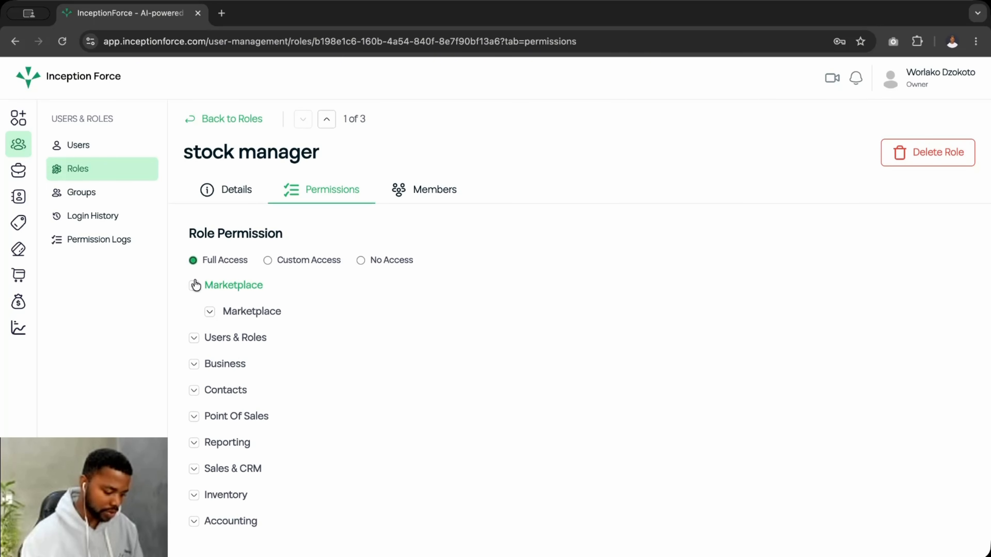
pyautogui.click(213, 310)
pyautogui.click(211, 310)
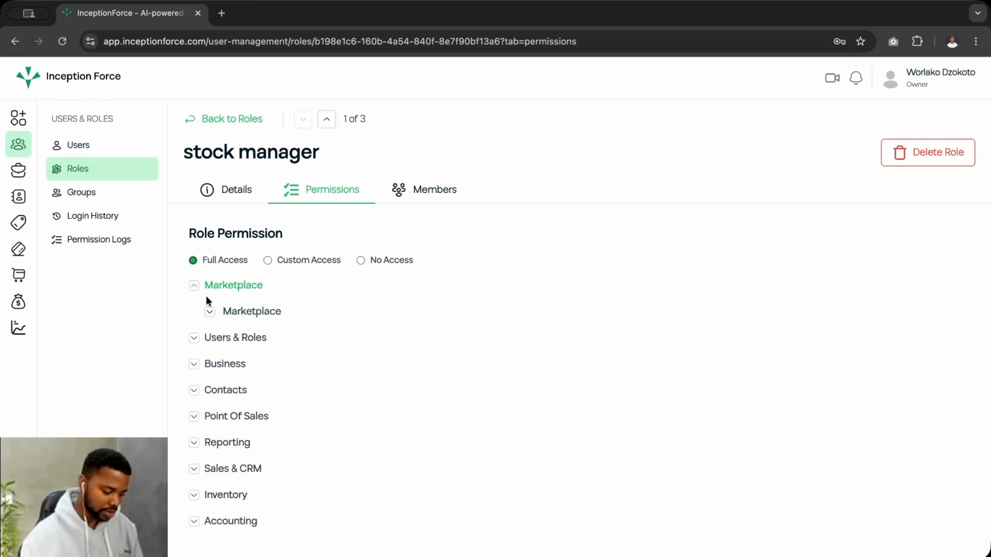
pyautogui.click(194, 286)
pyautogui.click(193, 311)
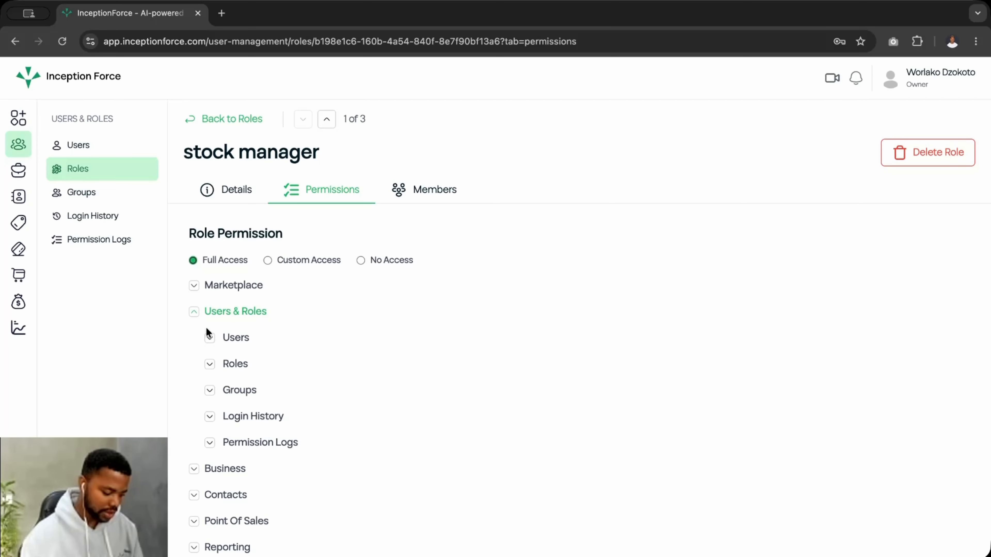
pyautogui.click(210, 338)
pyautogui.click(210, 338)
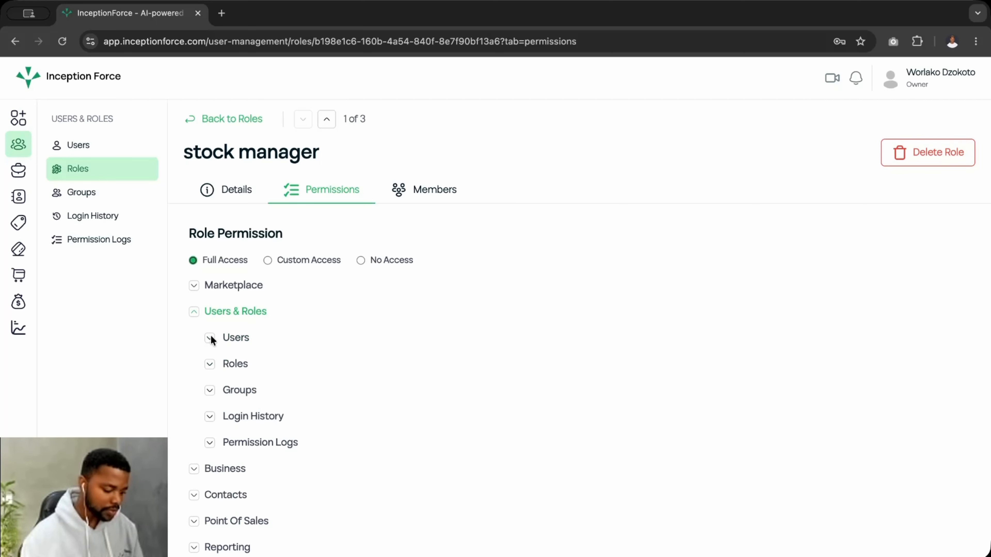
pyautogui.click(193, 311)
pyautogui.click(267, 260)
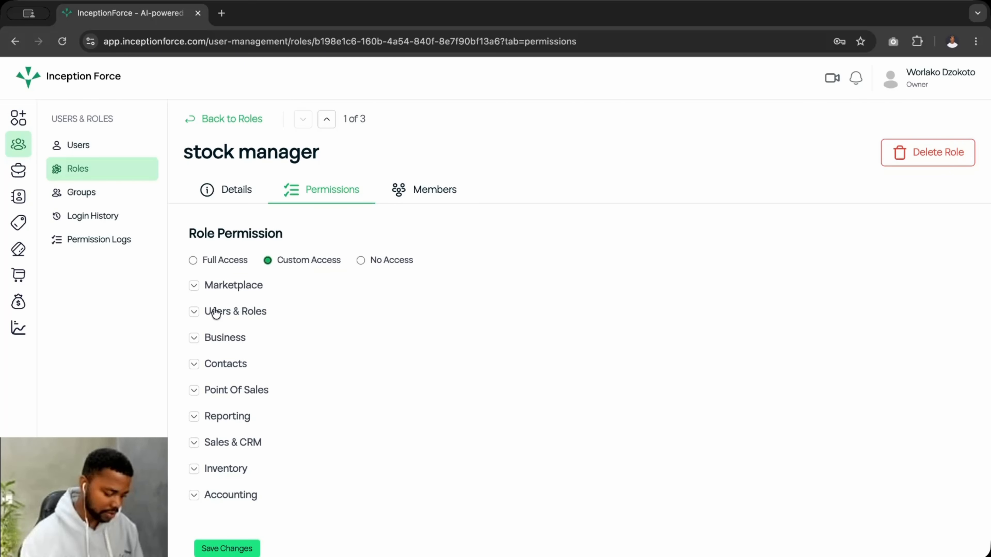
# - Toggle the Marketplace section and Custom Access, ending with the No Access level
pyautogui.click(194, 285)
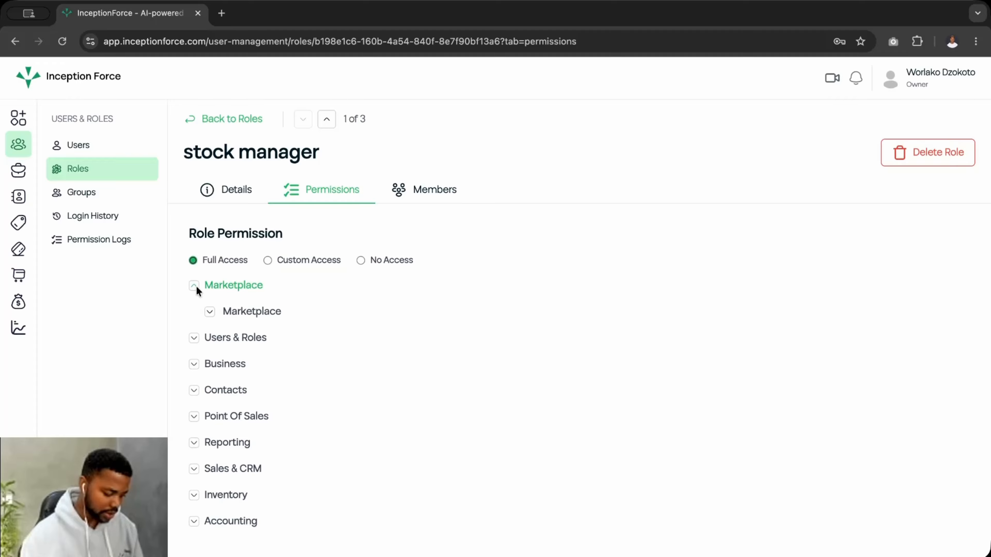
pyautogui.click(206, 309)
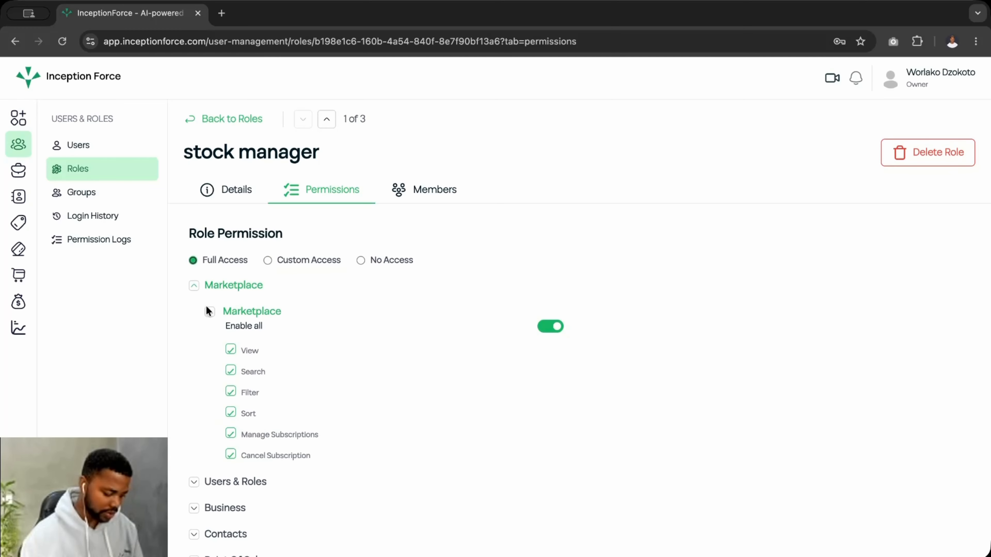
pyautogui.click(193, 286)
pyautogui.click(267, 260)
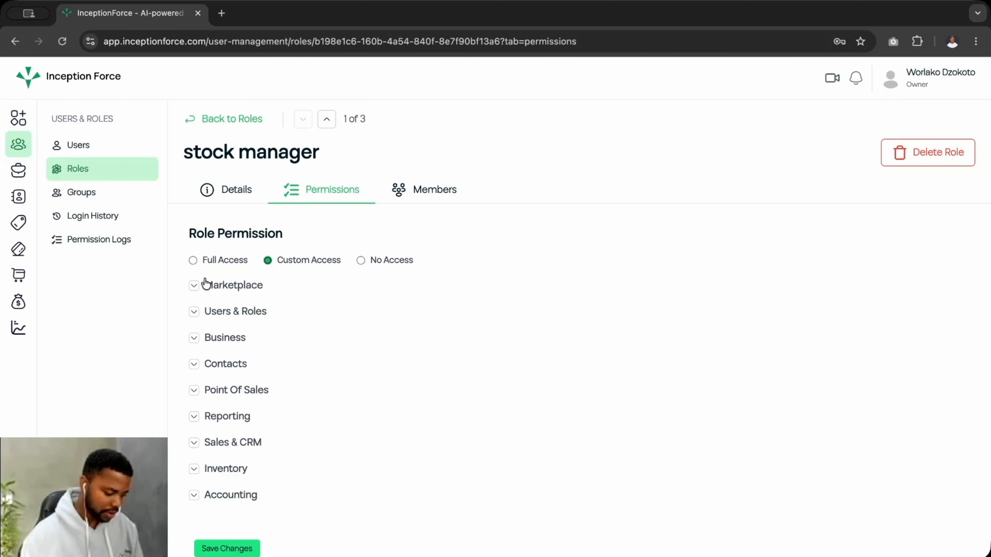
pyautogui.click(195, 285)
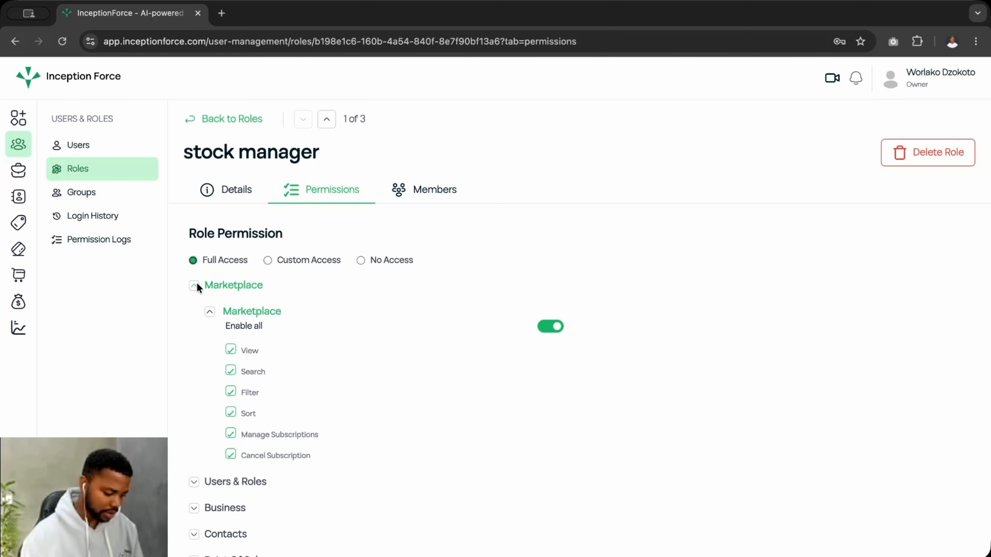
pyautogui.click(267, 261)
pyautogui.click(362, 261)
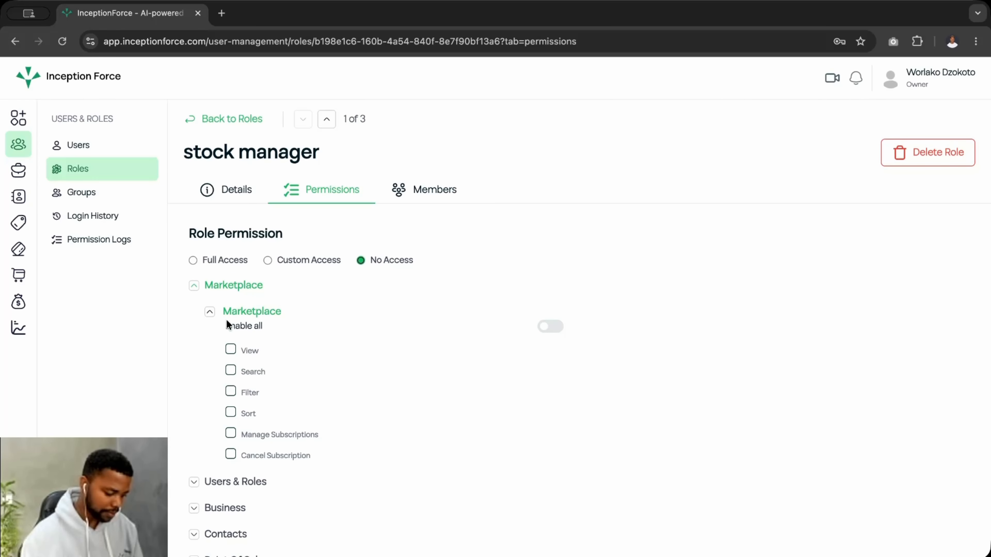
# - Collapse the Marketplace and Users & Roles sections and expand the Inventory permissions
pyautogui.scroll(-1, 201, 351)
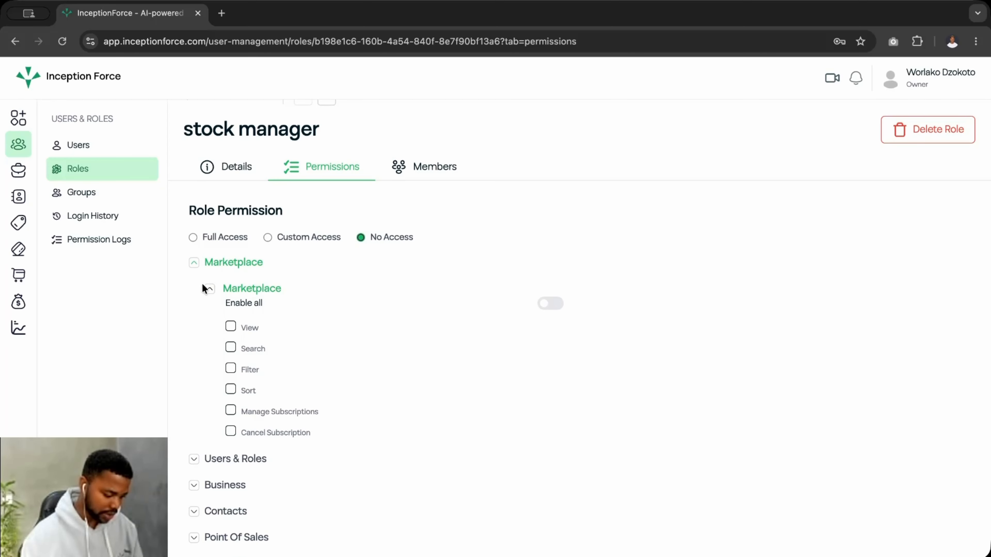
pyautogui.click(193, 263)
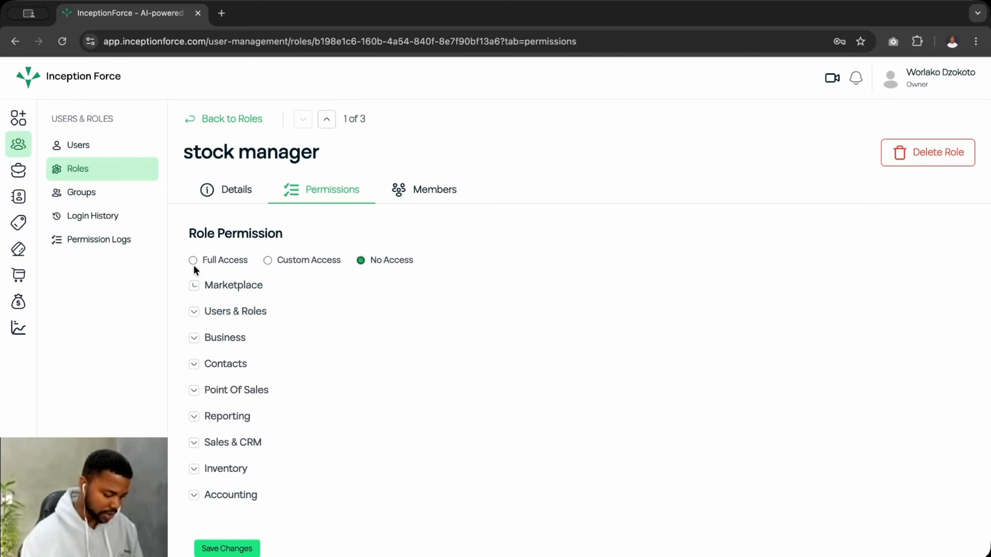
pyautogui.click(195, 312)
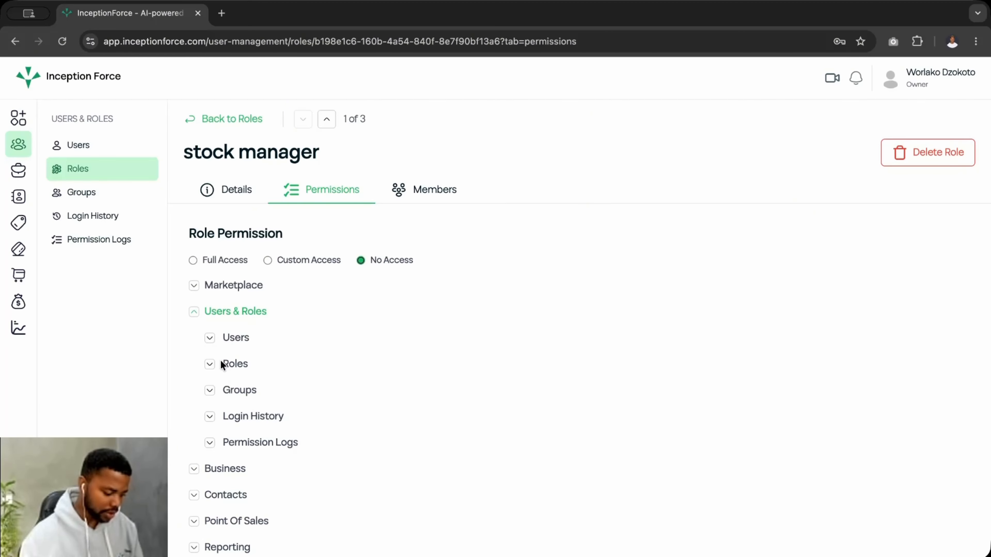
pyautogui.click(193, 311)
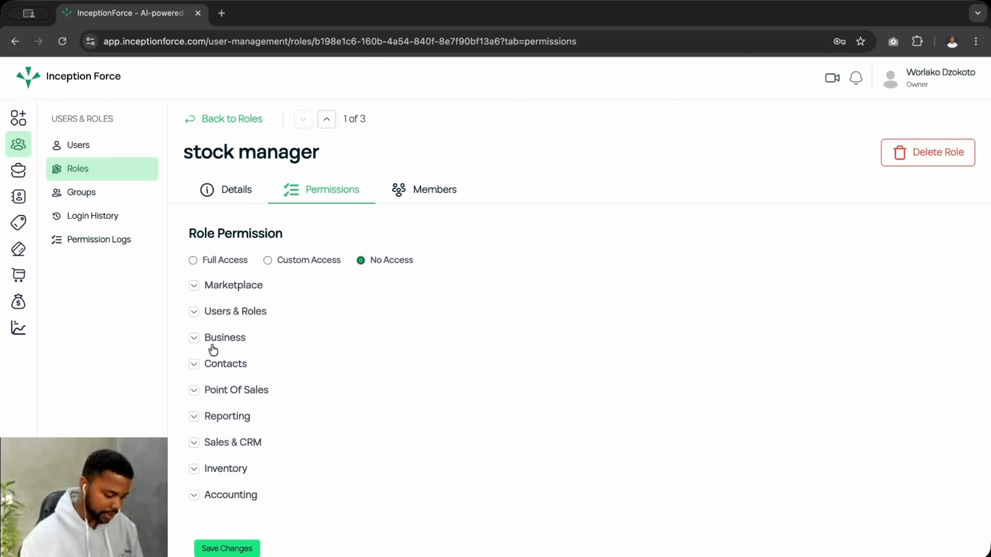
pyautogui.click(194, 468)
# - Limit Inventory Dashboard permissions to View Item Costs, View, Search, Filter, Sort and Create
pyautogui.scroll(-5, 214, 480)
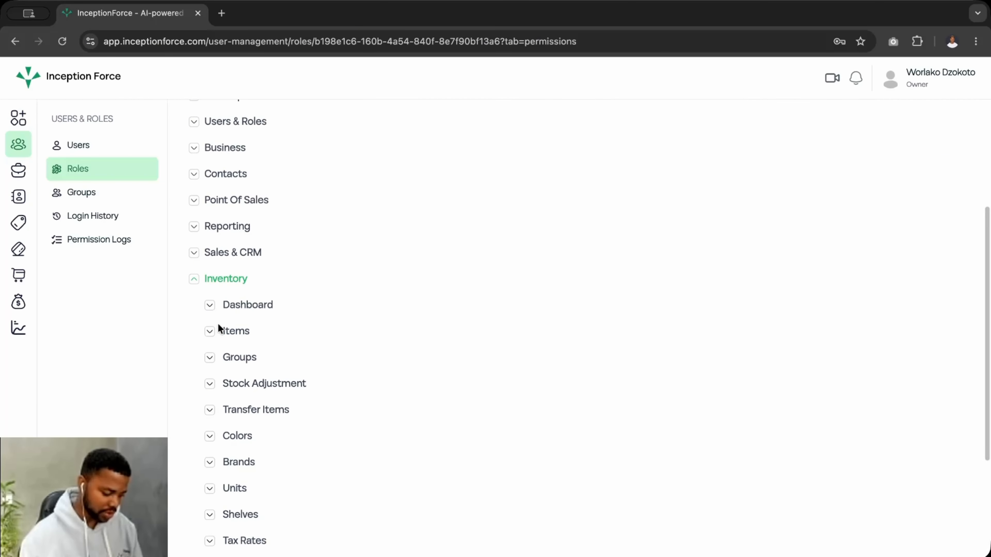
pyautogui.click(211, 305)
pyautogui.scroll(-3, 266, 351)
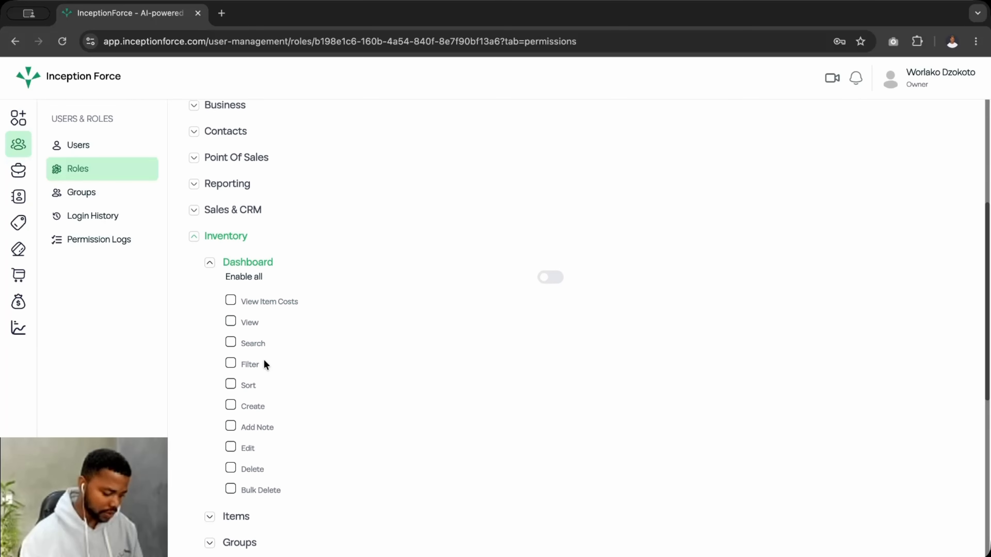
pyautogui.click(550, 236)
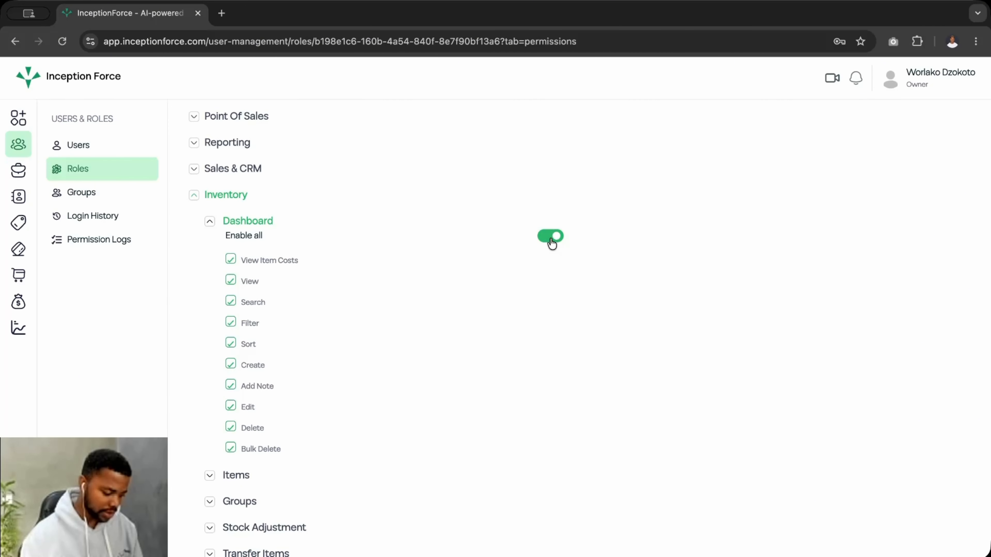
pyautogui.click(231, 406)
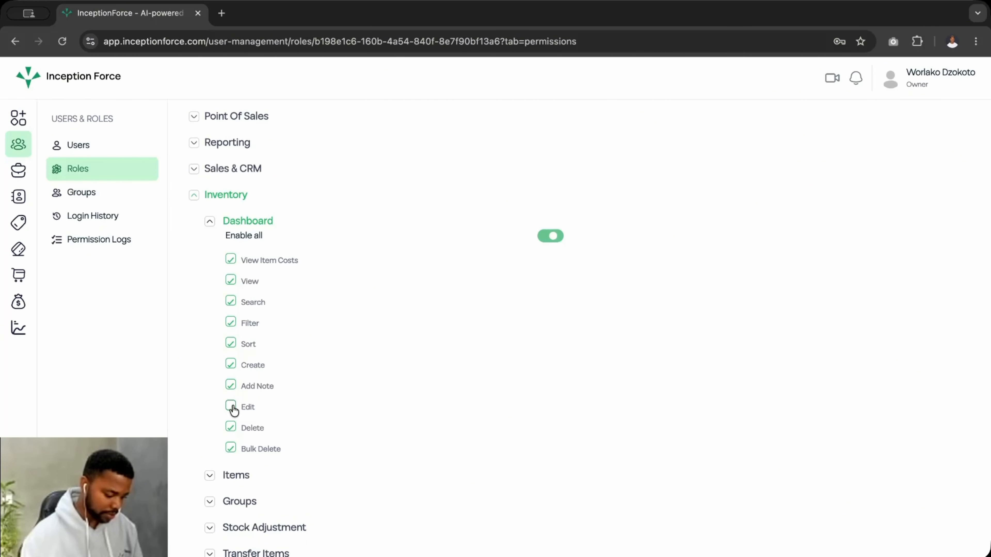
pyautogui.click(233, 385)
pyautogui.click(231, 427)
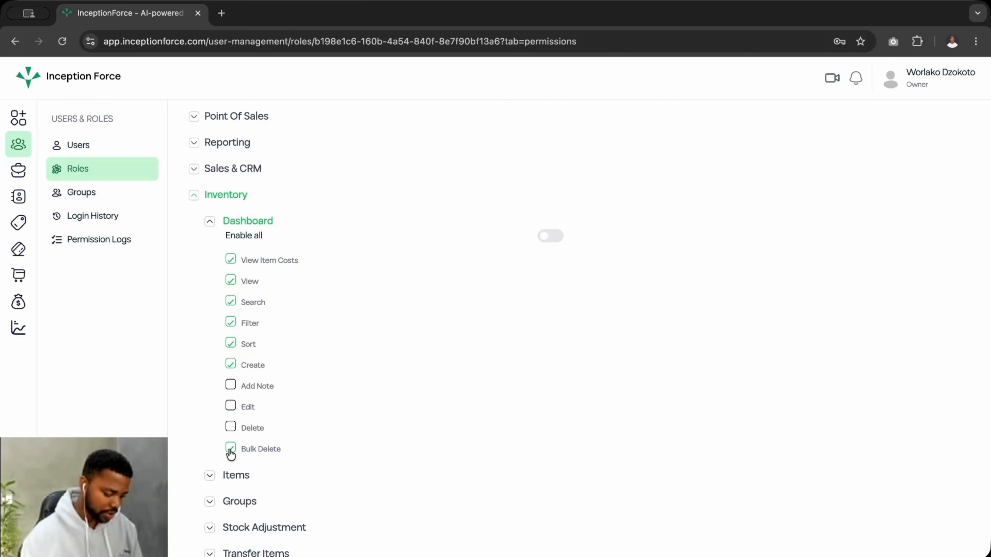
pyautogui.click(230, 447)
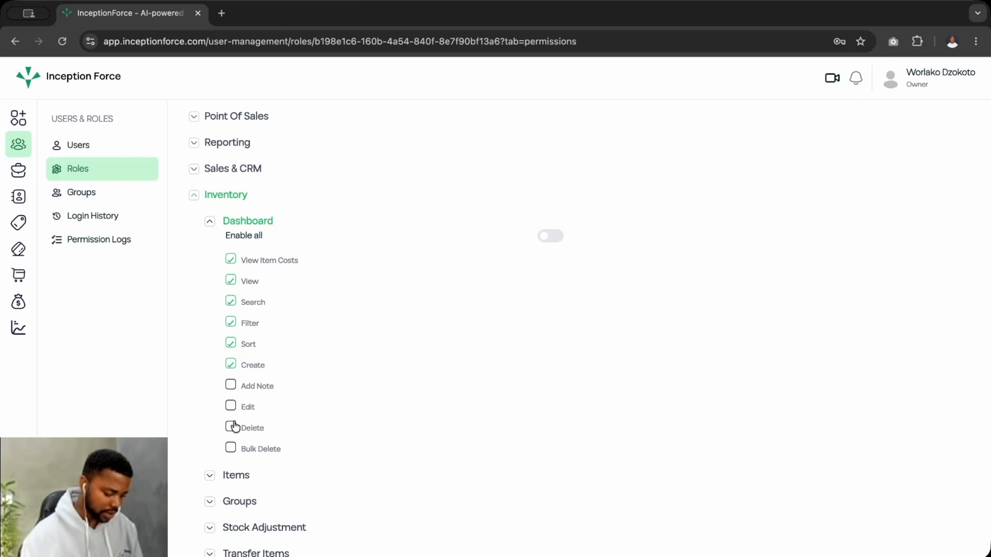
pyautogui.click(211, 221)
# - Expand Inventory Items and enable all of its permissions
pyautogui.click(209, 246)
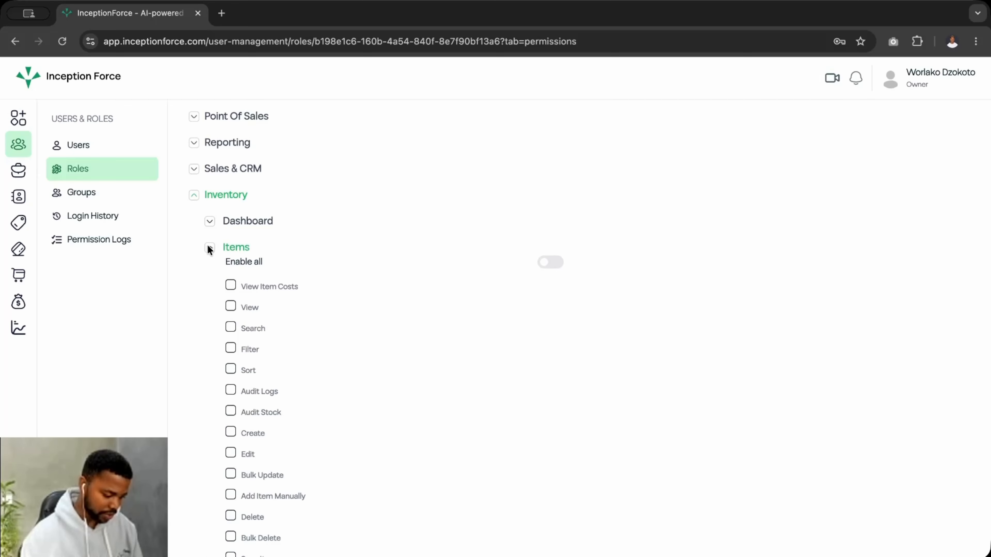
pyautogui.scroll(-1, 236, 331)
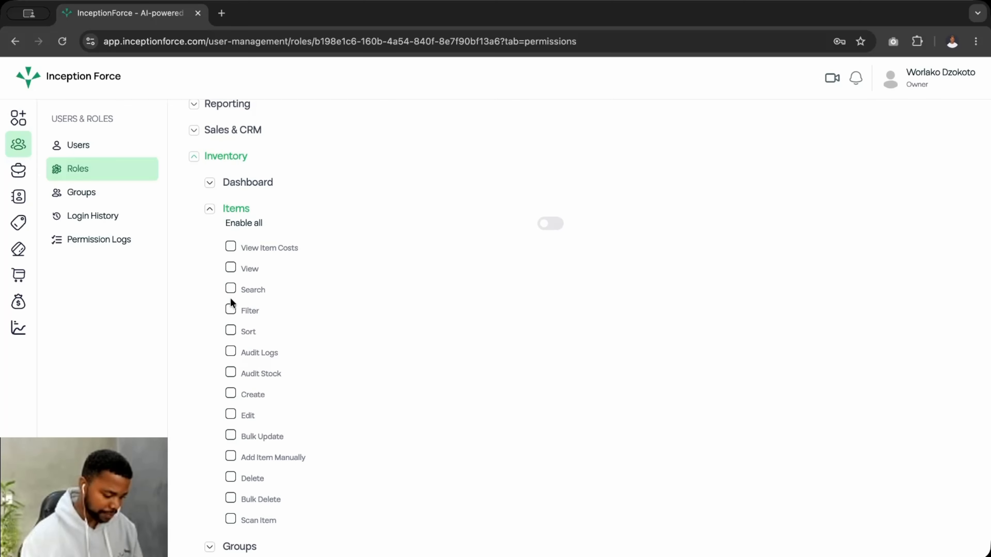
pyautogui.scroll(-1, 239, 430)
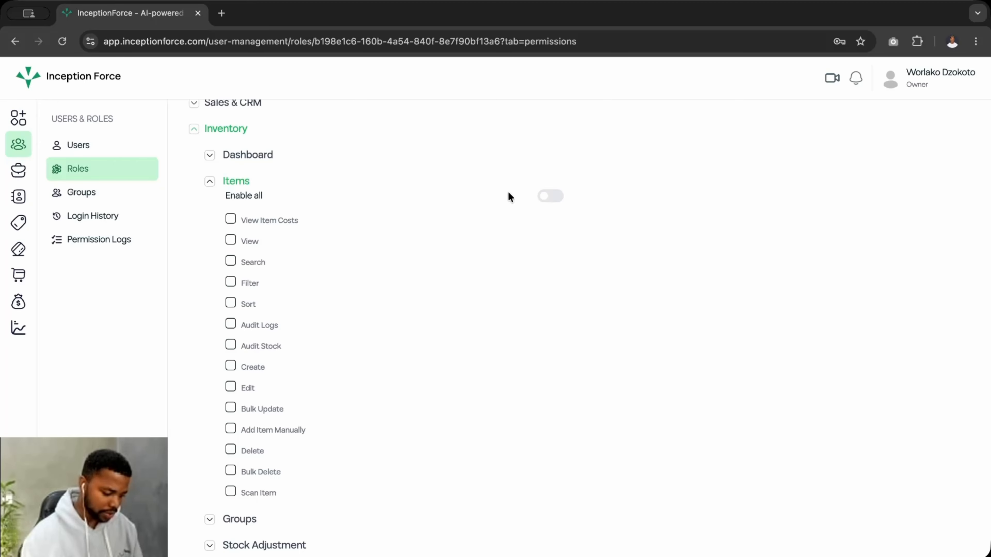
pyautogui.click(554, 196)
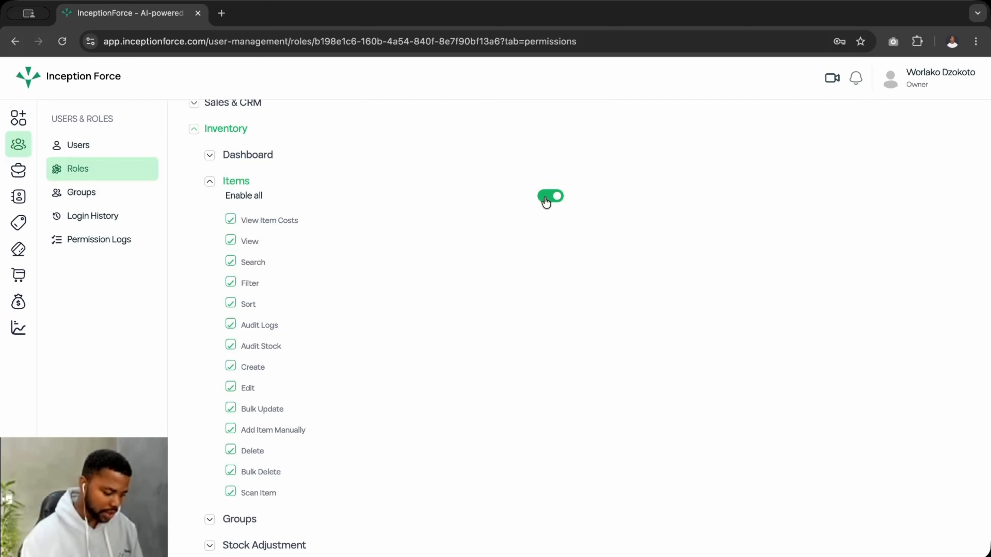
pyautogui.moveTo(238, 217); pyautogui.dragTo(301, 219)
pyautogui.click(233, 223)
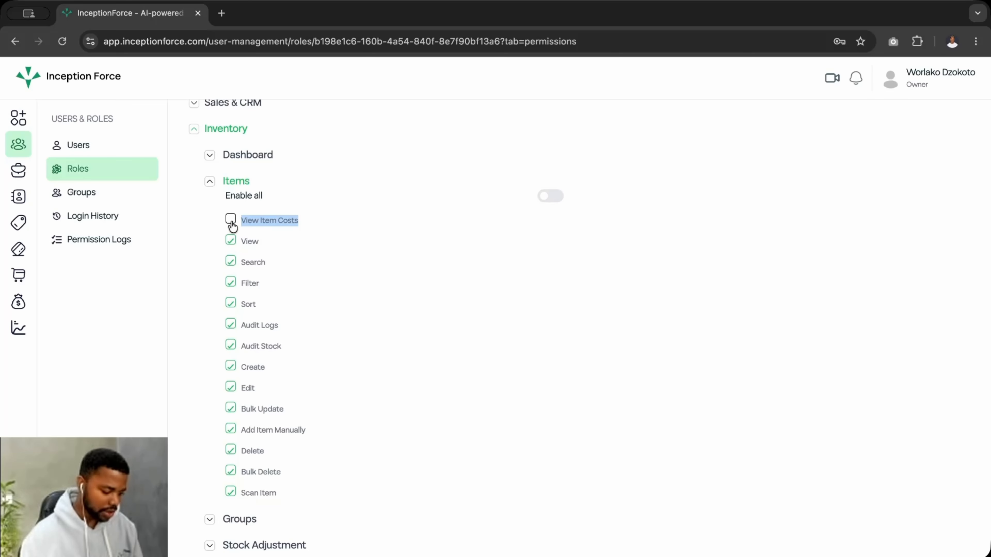
pyautogui.click(232, 223)
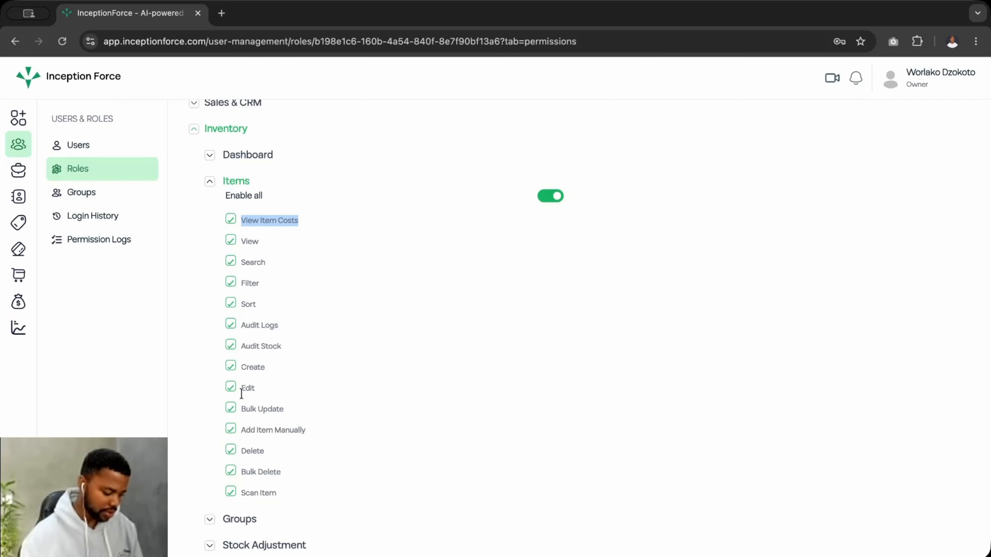
# - Withdraw the Items Bulk Update, Add Item Manually and Bulk Delete permissions
pyautogui.scroll(-1, 238, 409)
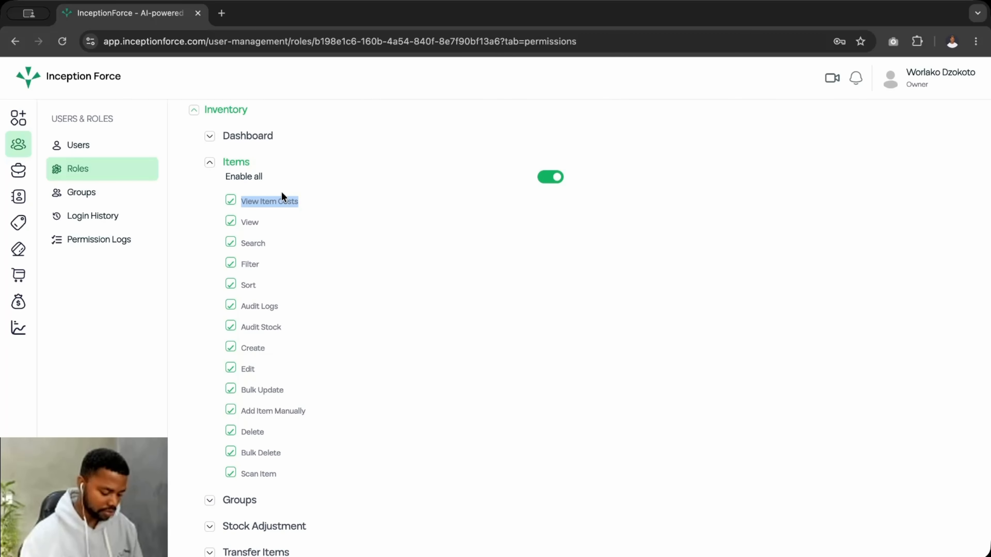
pyautogui.click(230, 390)
pyautogui.click(230, 410)
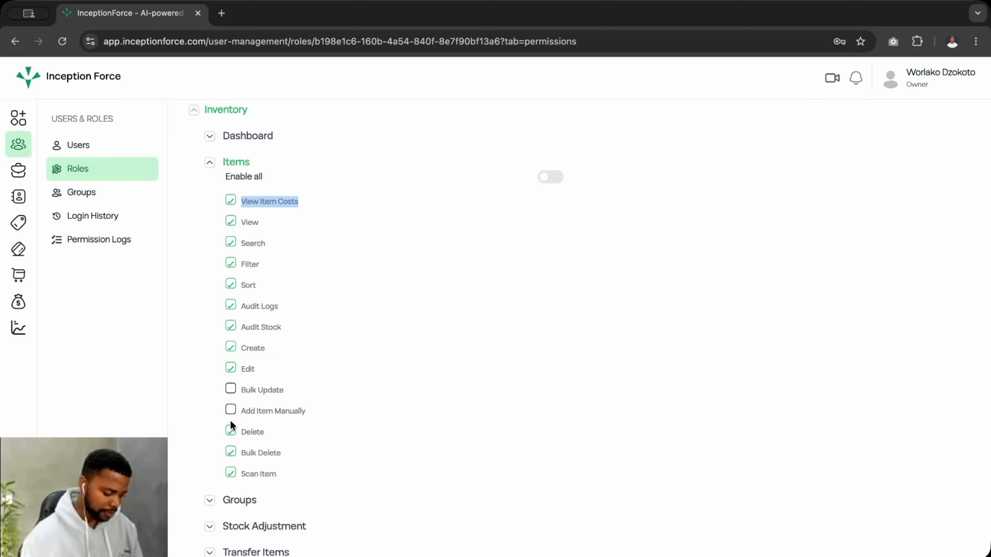
pyautogui.click(231, 453)
pyautogui.click(230, 475)
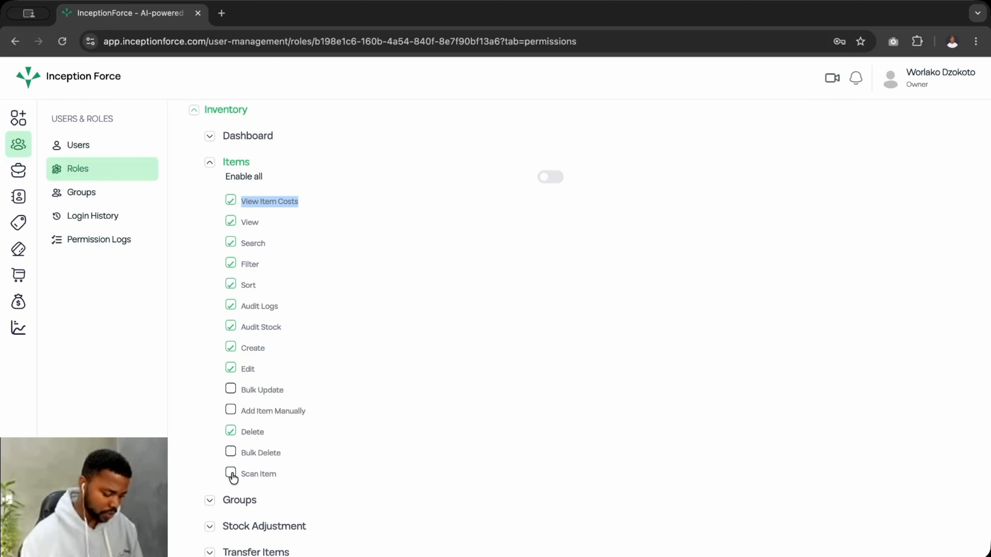
pyautogui.scroll(1, 304, 402)
pyautogui.click(230, 478)
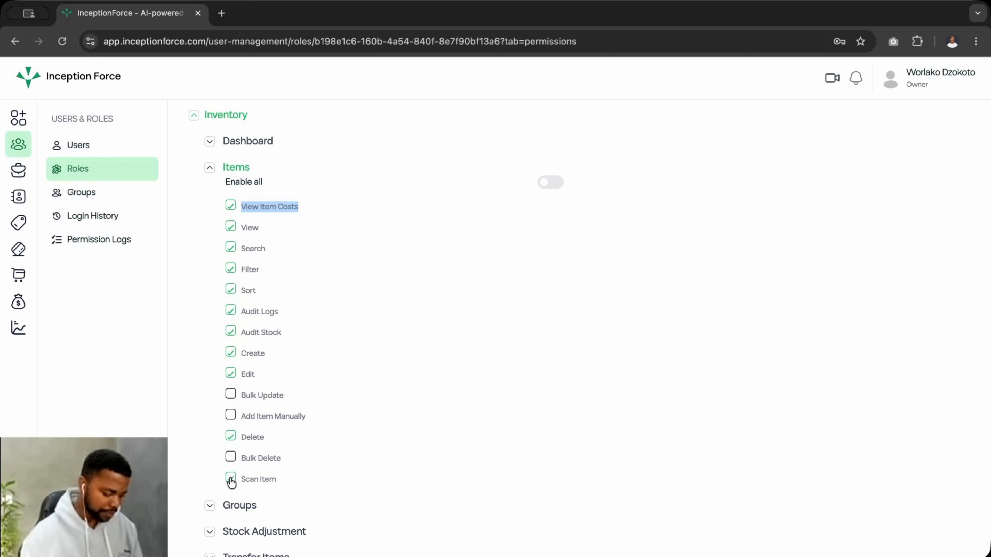
pyautogui.scroll(1, 275, 364)
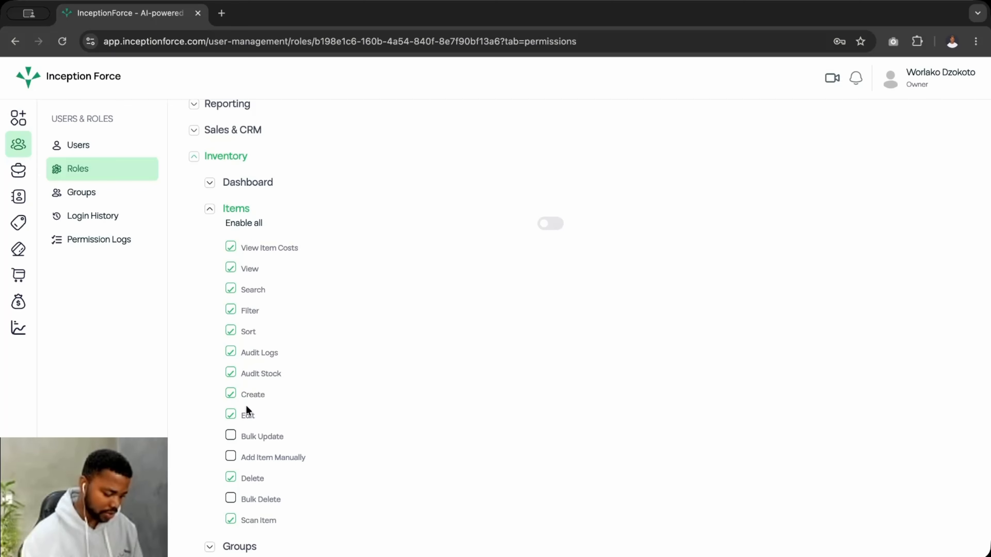
# - Grant every Inventory Groups permission except Bulk Update
pyautogui.click(209, 209)
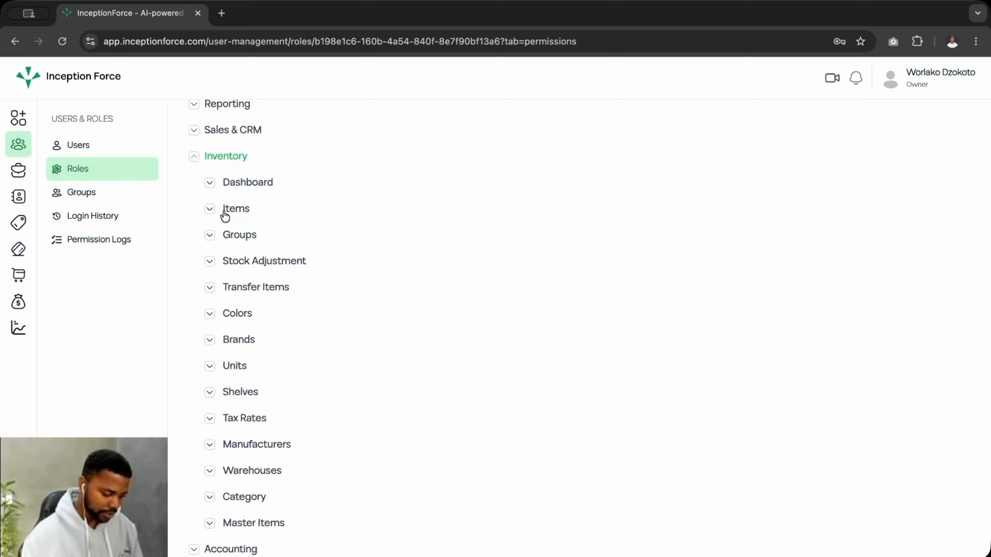
pyautogui.click(210, 235)
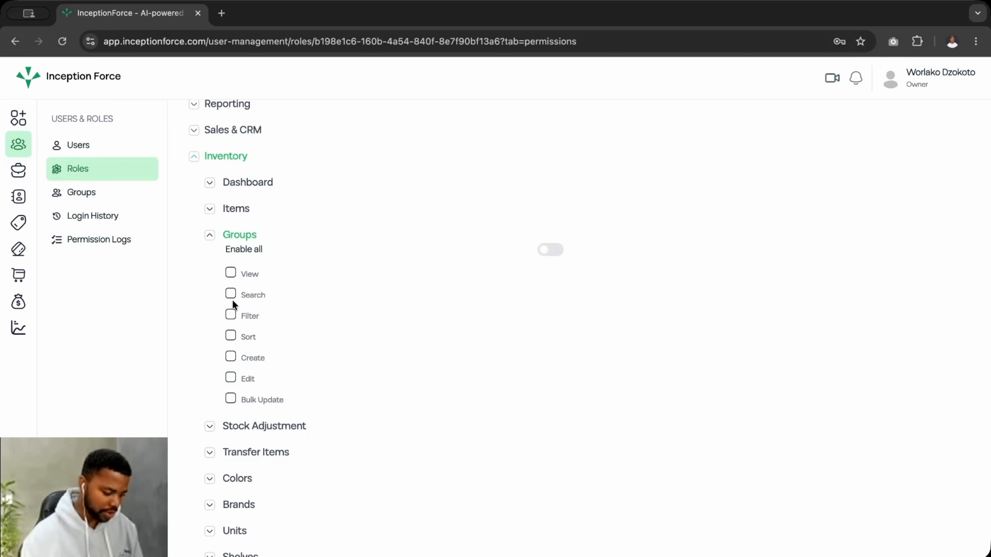
pyautogui.click(555, 254)
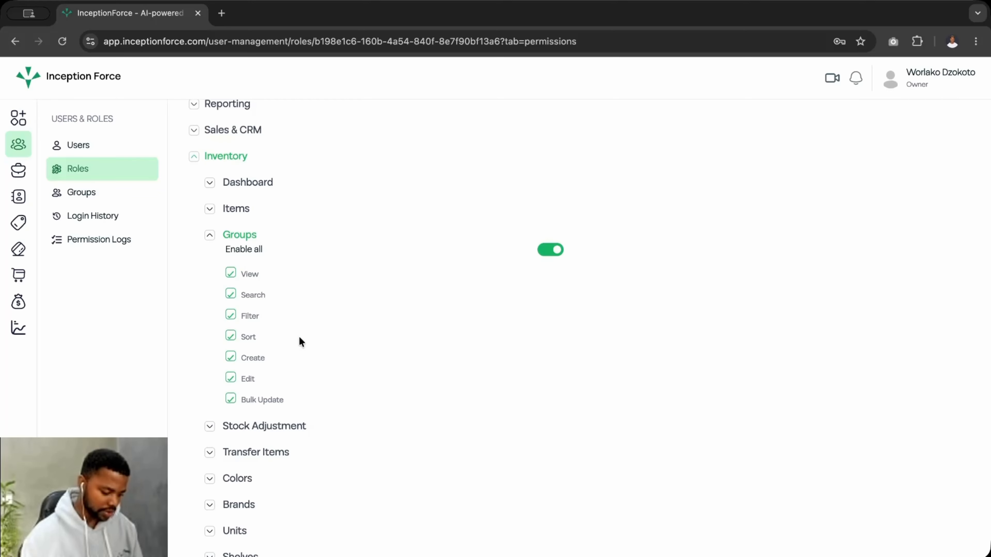
pyautogui.click(231, 399)
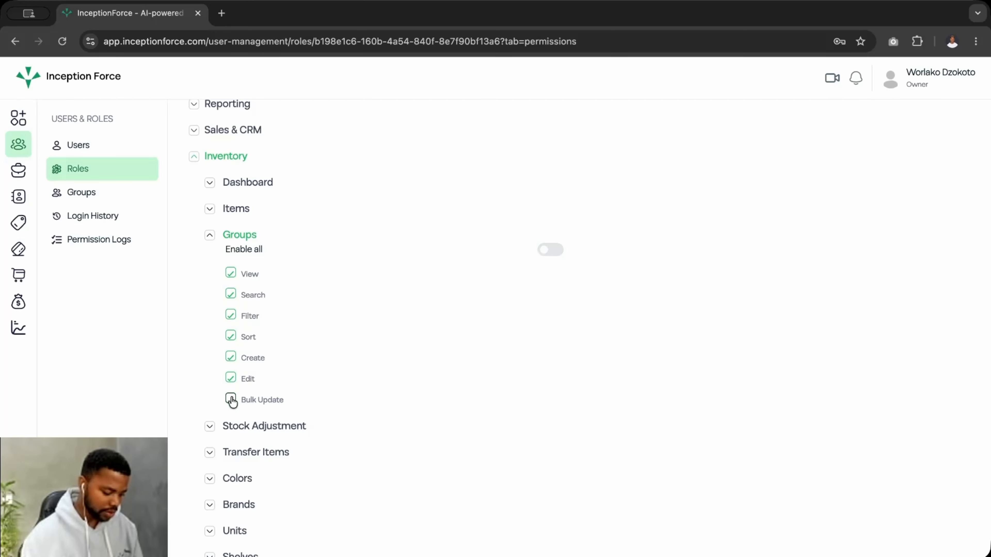
pyautogui.click(230, 379)
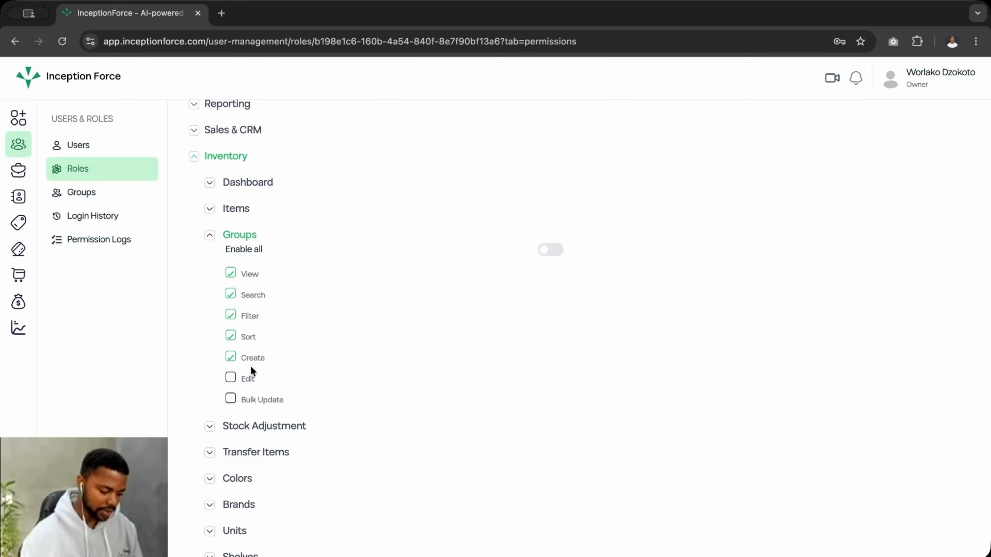
pyautogui.click(210, 235)
pyautogui.click(210, 261)
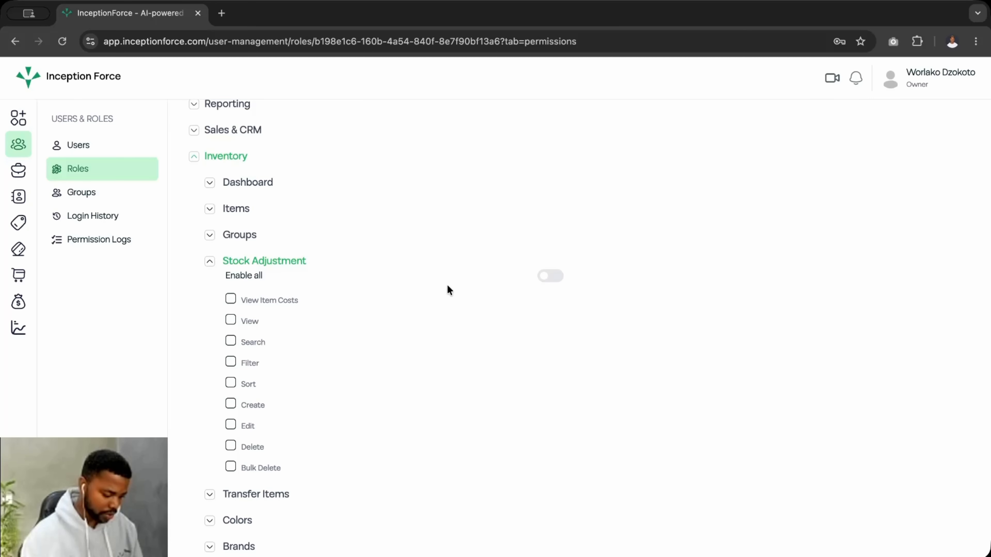
# - Grant all Stock Adjustment permissions except Delete and Bulk Delete
pyautogui.click(547, 276)
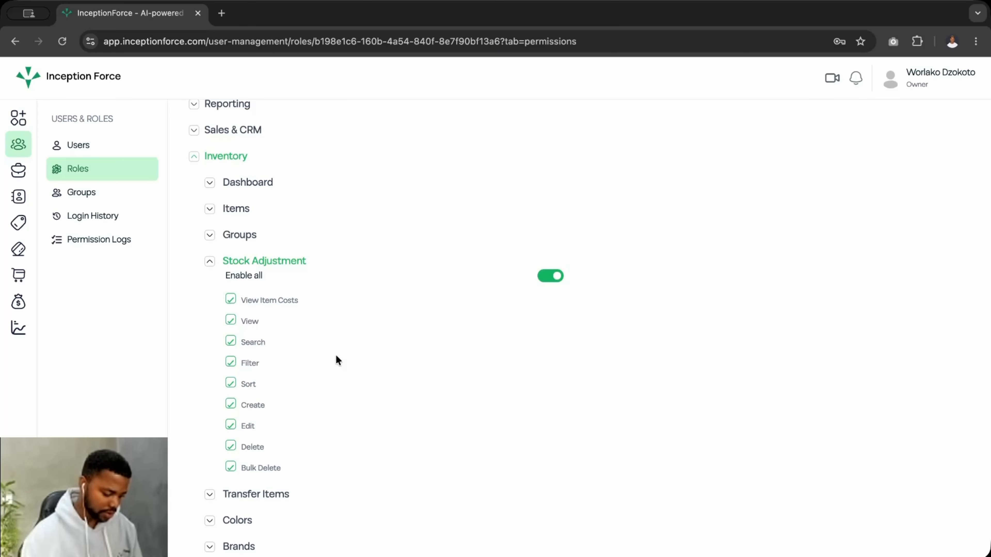
pyautogui.click(231, 469)
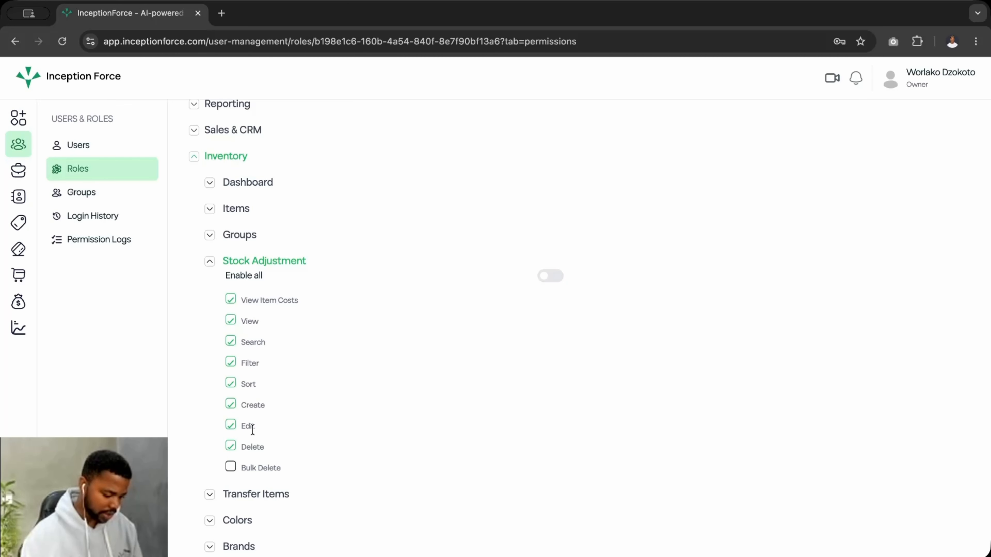
pyautogui.click(230, 446)
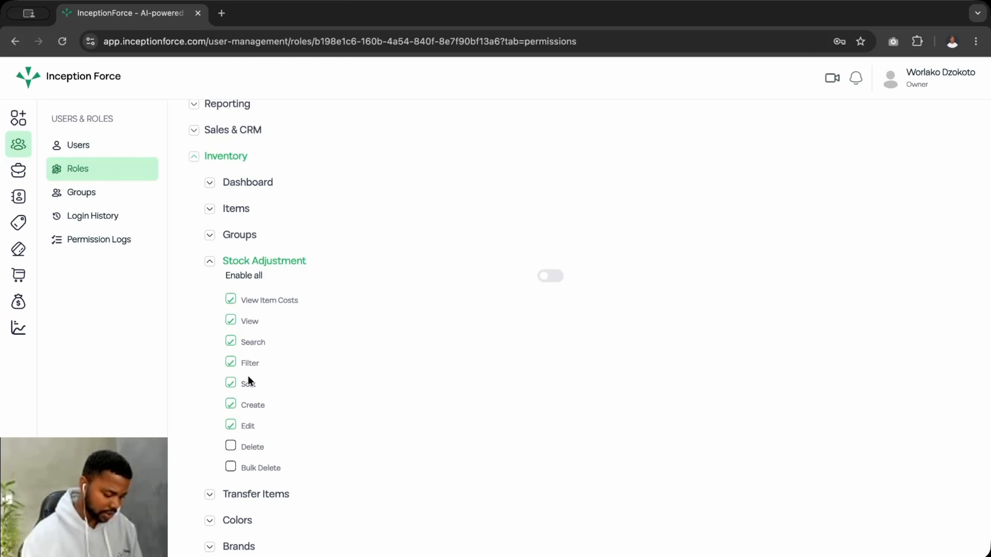
pyautogui.click(210, 261)
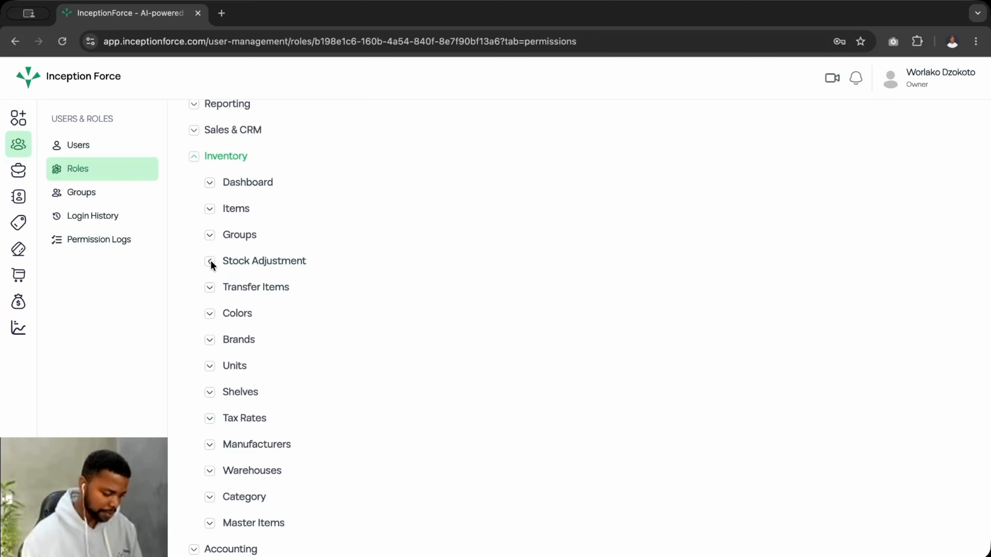
# - Grant every Transfer Items permission
pyautogui.click(210, 288)
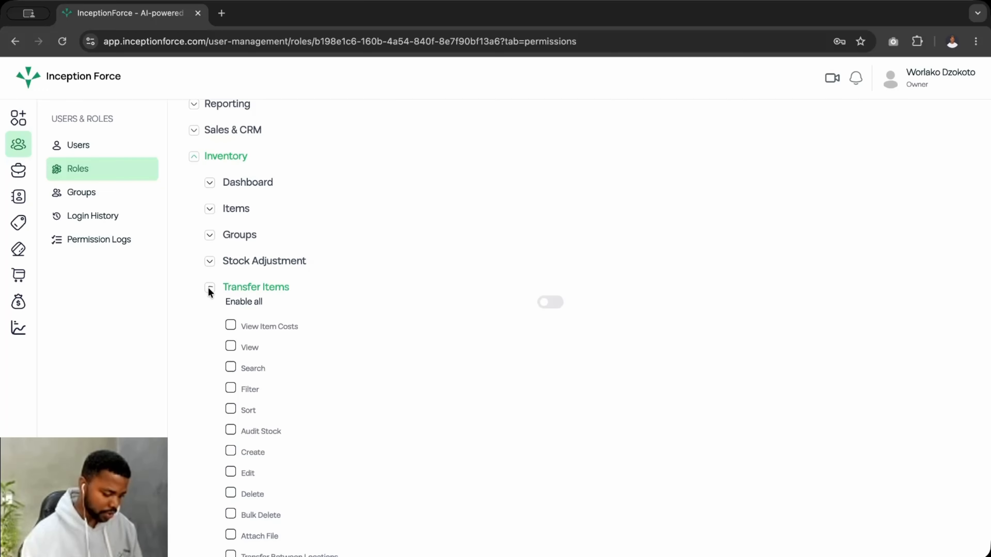
pyautogui.click(546, 303)
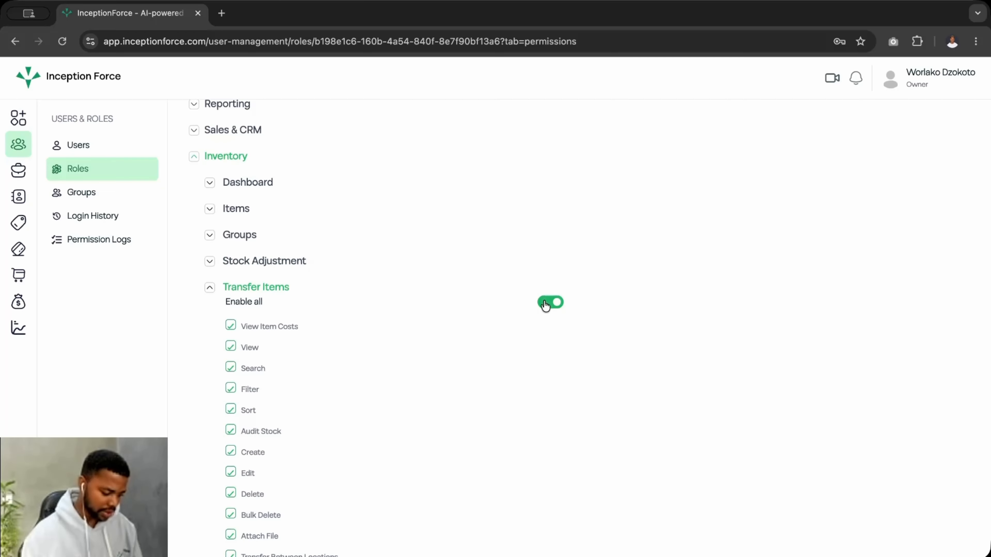
pyautogui.scroll(-1, 224, 367)
pyautogui.scroll(1, 224, 371)
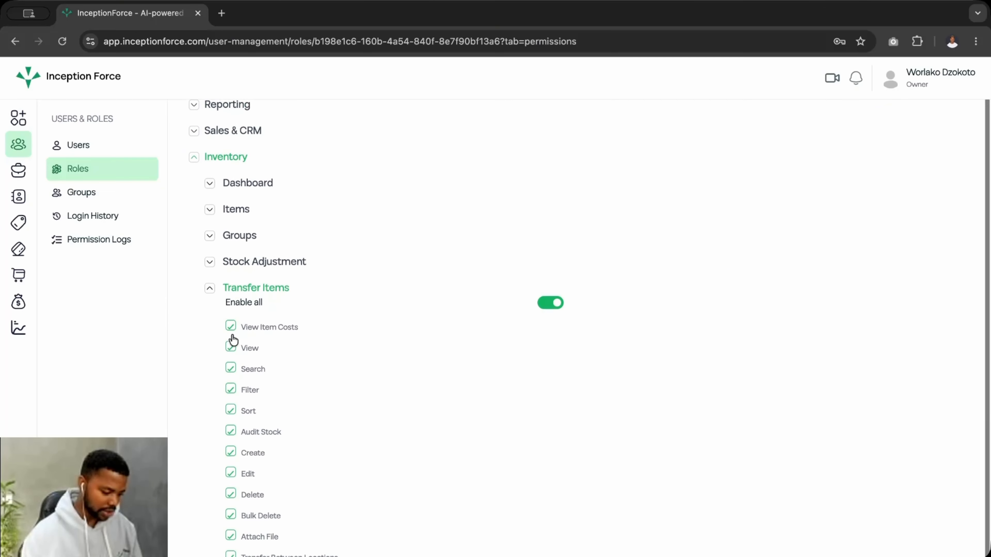
pyautogui.scroll(2, 240, 272)
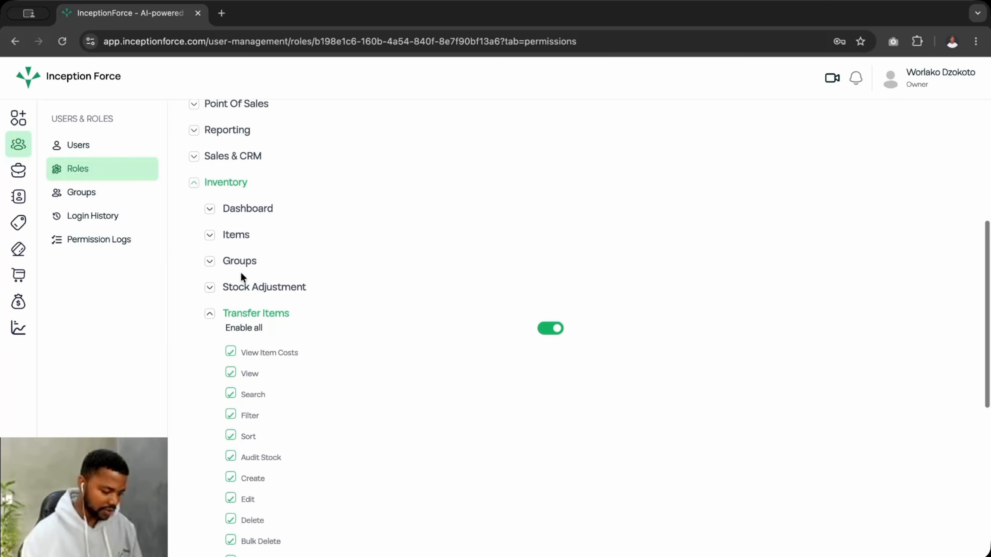
pyautogui.click(210, 313)
# - Grant every Colors and Brands permission
pyautogui.click(210, 340)
pyautogui.click(554, 354)
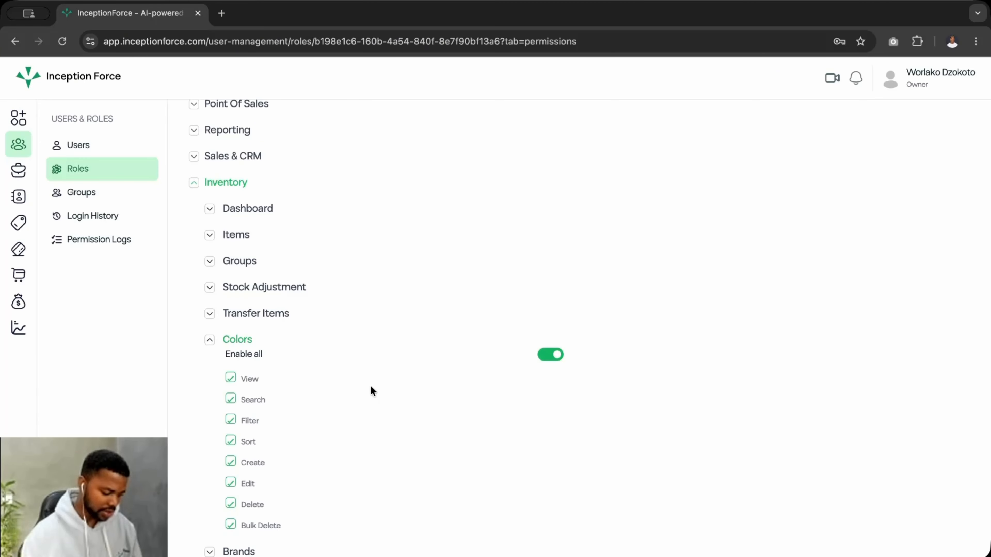
pyautogui.scroll(-1, 371, 386)
pyautogui.click(220, 333)
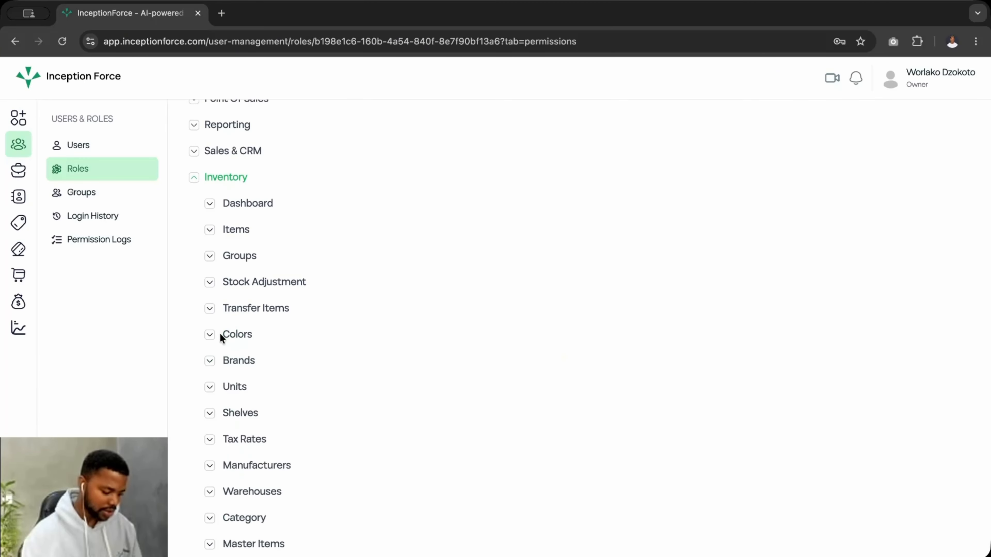
pyautogui.click(217, 363)
pyautogui.click(550, 375)
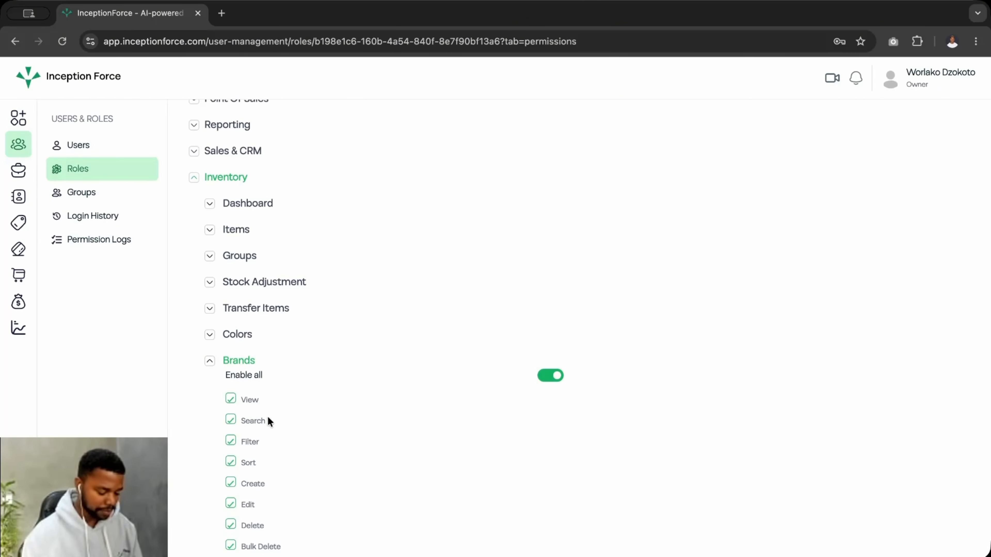
pyautogui.scroll(-3, 268, 421)
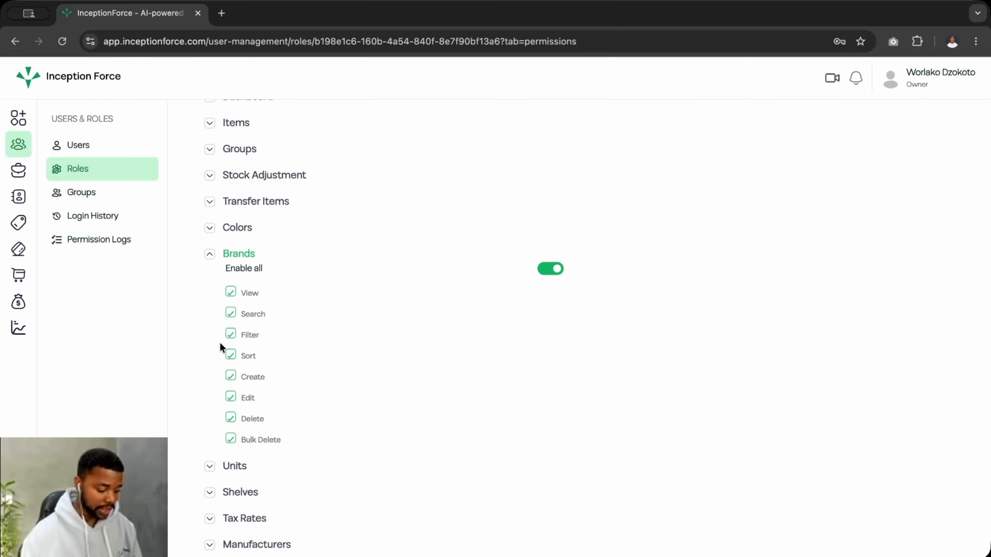
pyautogui.click(207, 255)
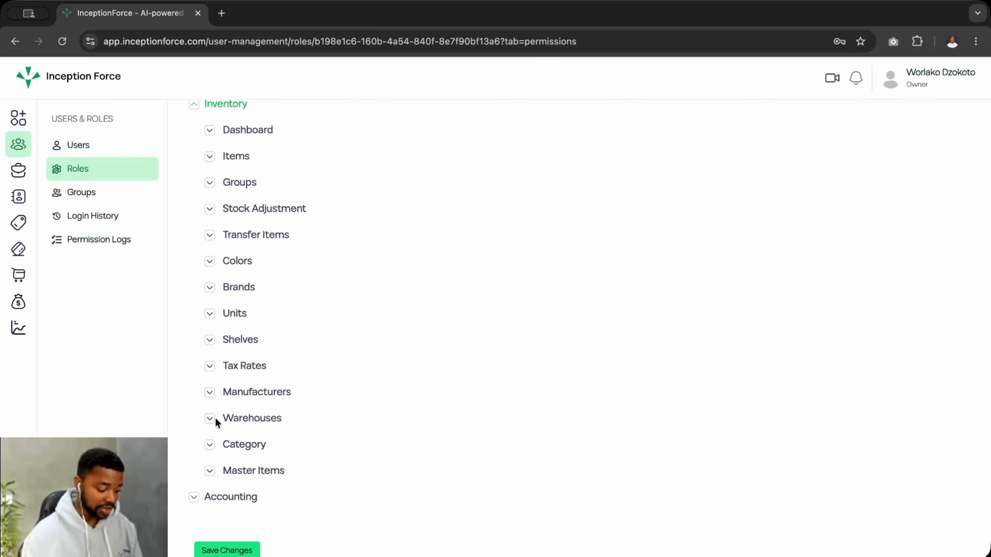
# - Grant all Shelves and Units permissions and save the stock manager role
pyautogui.click(210, 339)
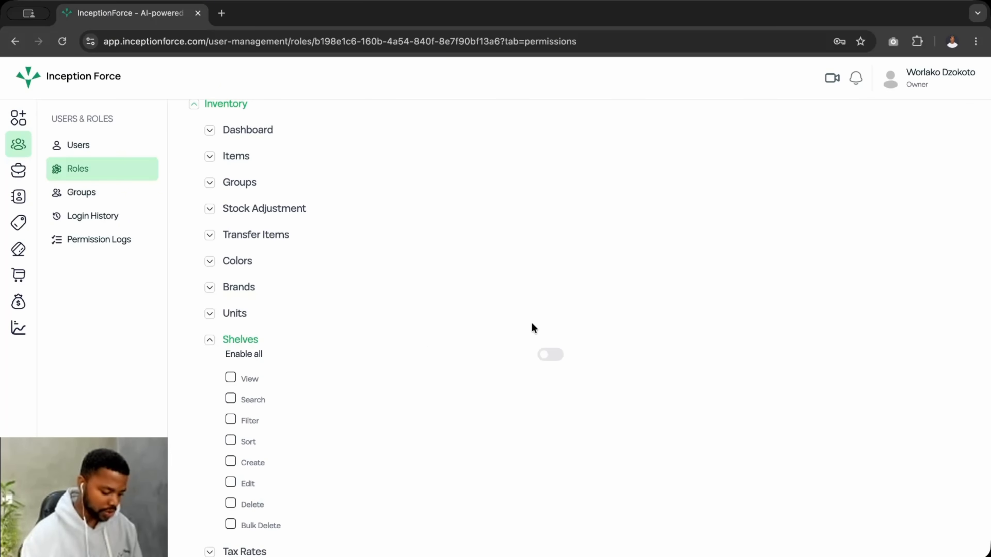
pyautogui.click(544, 354)
pyautogui.scroll(1, 235, 353)
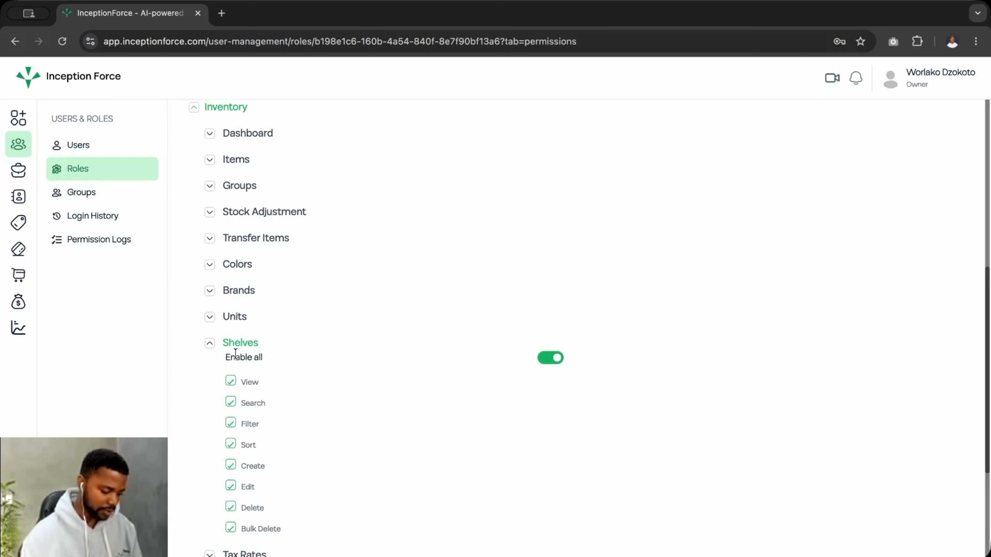
pyautogui.click(211, 318)
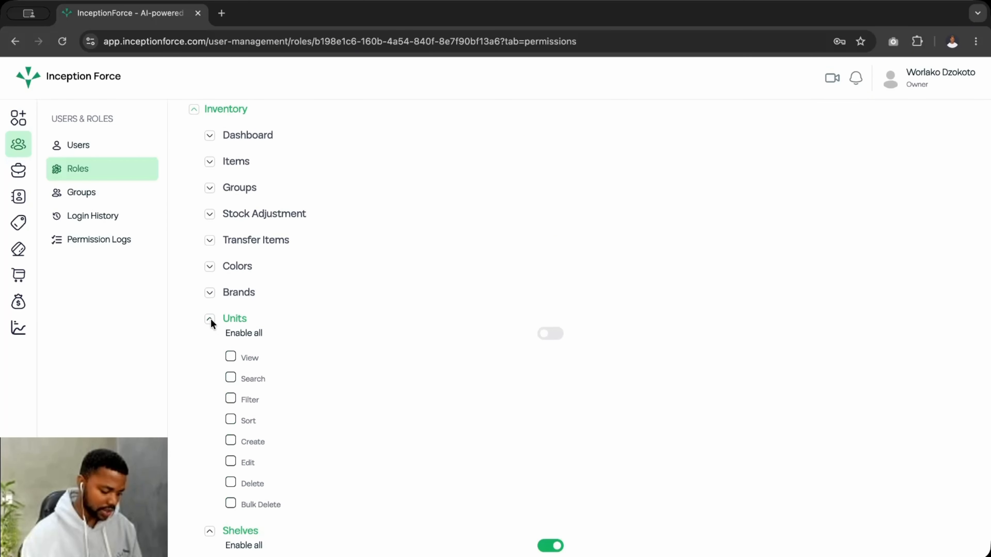
pyautogui.click(550, 334)
pyautogui.scroll(5, 321, 357)
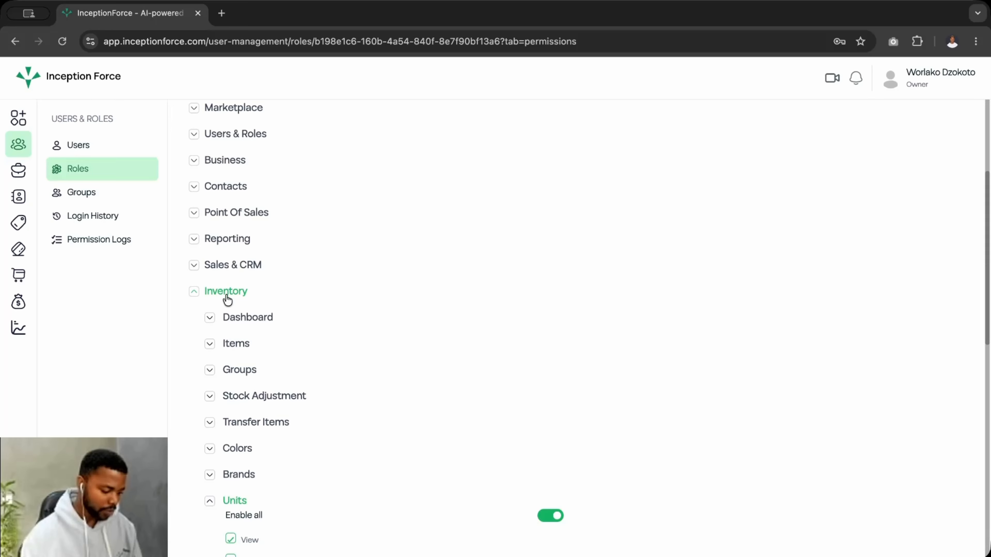
pyautogui.click(228, 297)
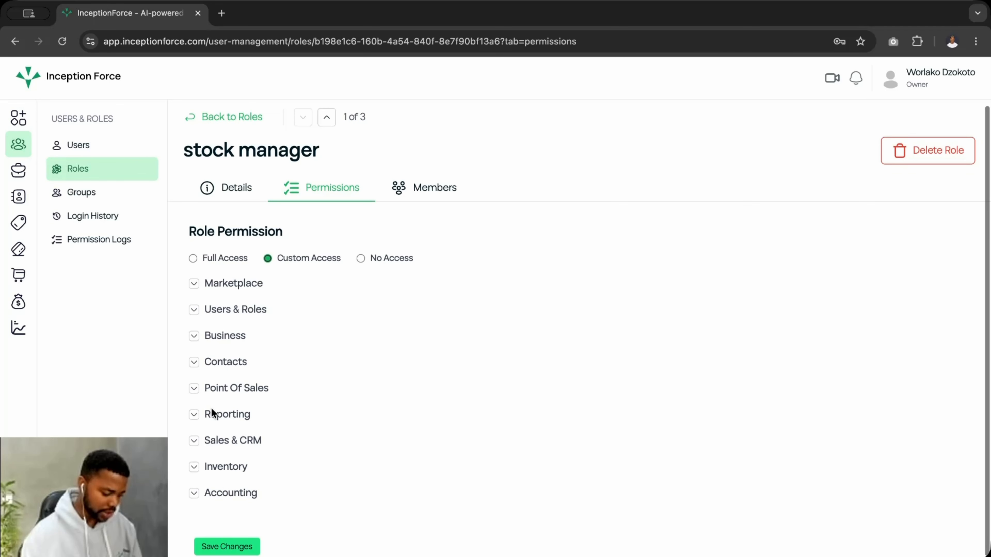
pyautogui.click(222, 548)
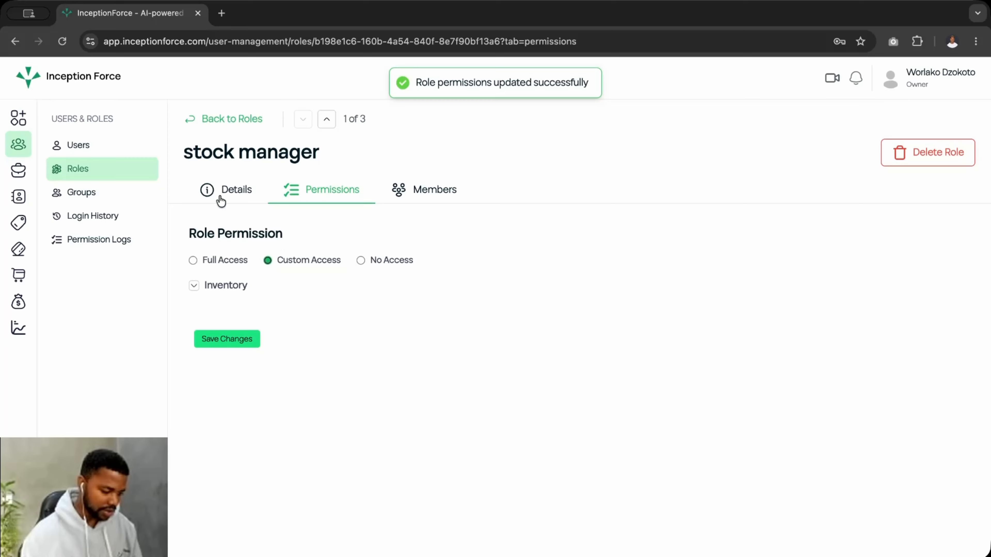
pyautogui.click(64, 43)
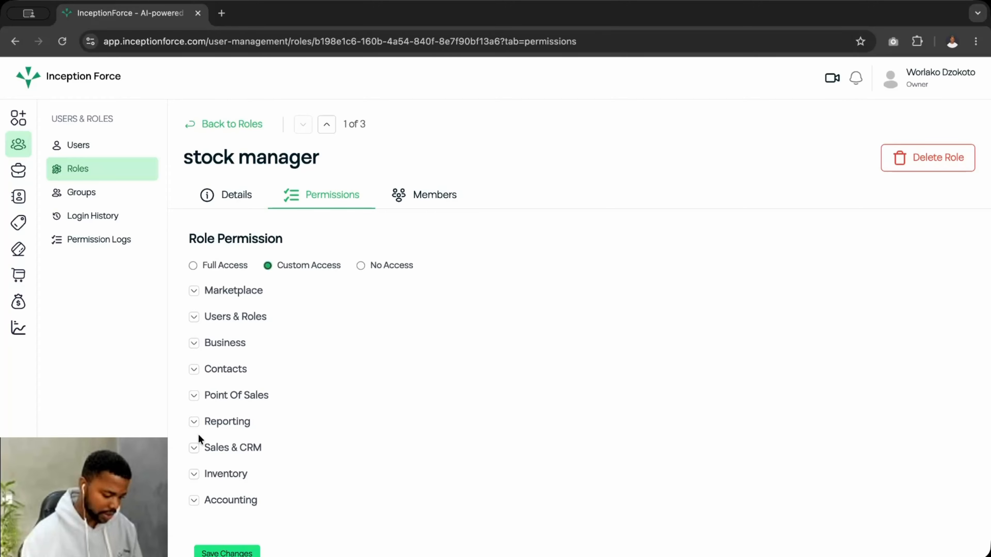
pyautogui.click(194, 474)
pyautogui.scroll(-6, 195, 477)
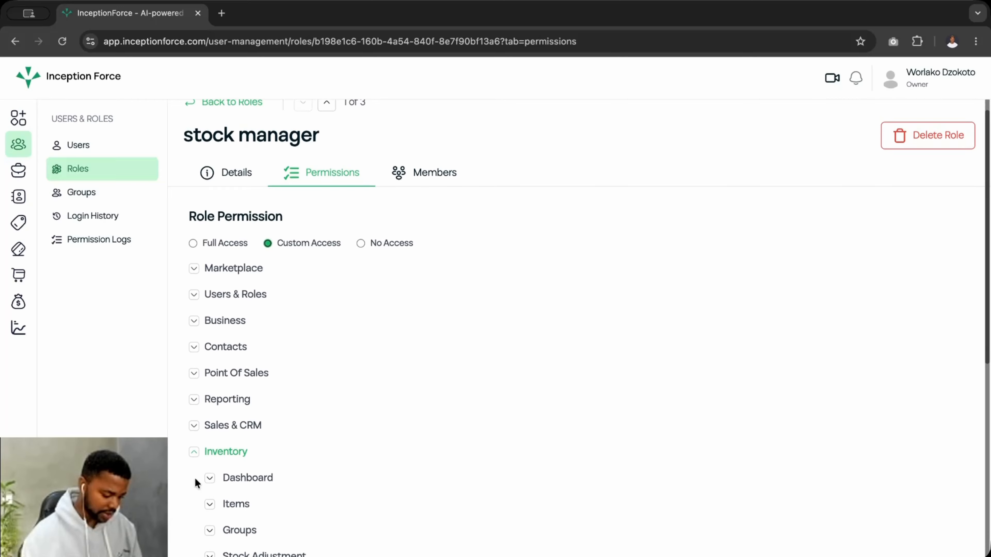
pyautogui.click(223, 266)
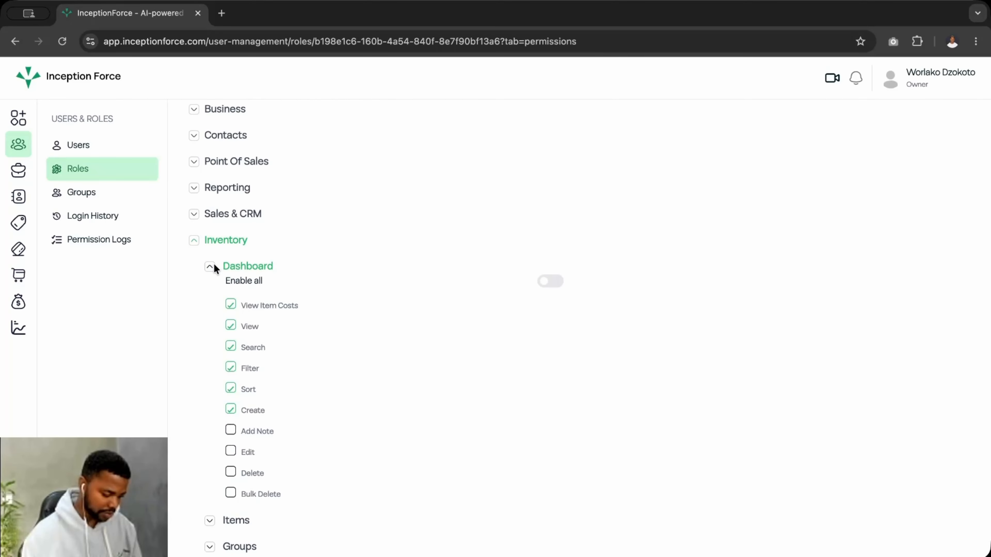
pyautogui.click(214, 265)
pyautogui.click(210, 293)
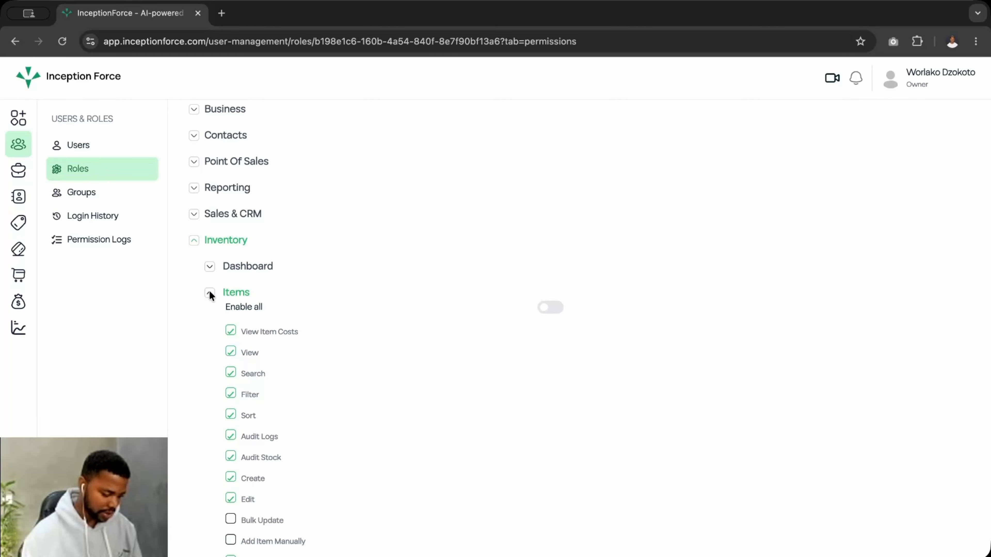
pyautogui.click(210, 293)
pyautogui.click(209, 319)
pyautogui.click(209, 318)
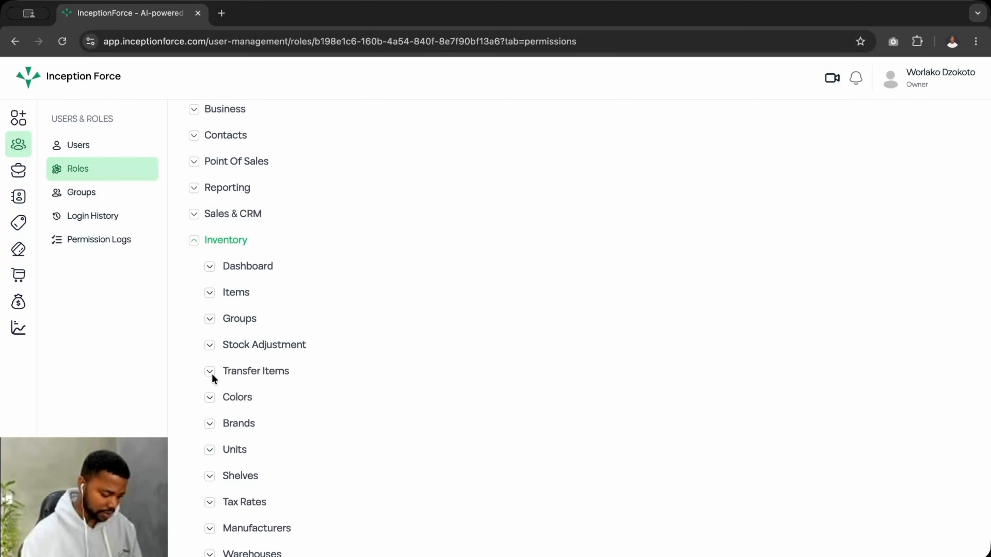
pyautogui.scroll(-4, 219, 373)
pyautogui.click(209, 392)
pyautogui.scroll(-3, 208, 392)
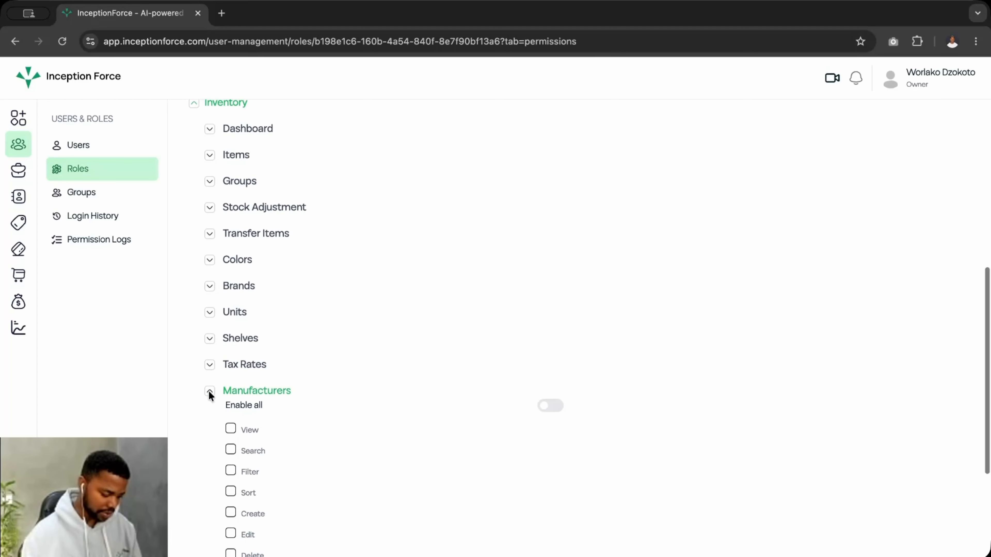
pyautogui.scroll(12, 240, 402)
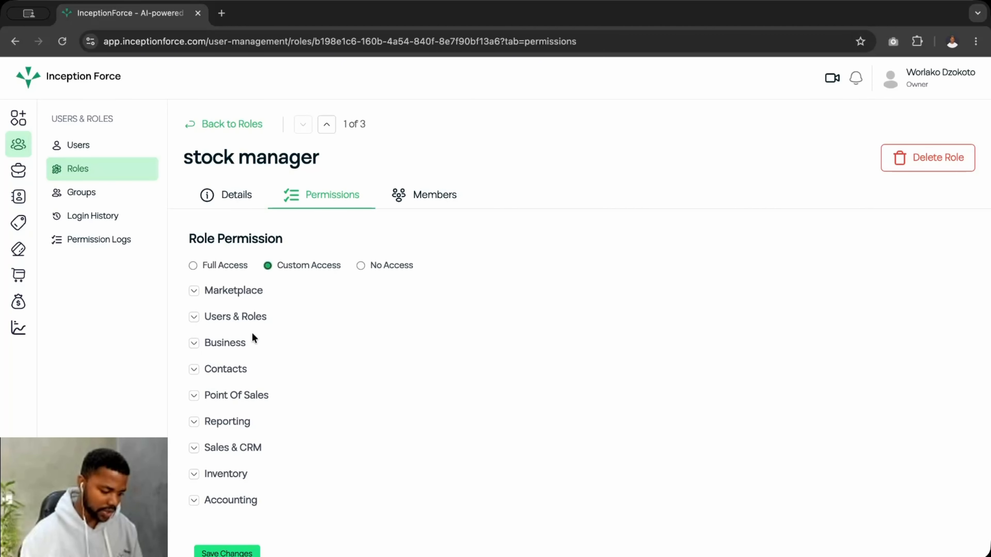
# - Go to the Groups page and start a new group
pyautogui.click(80, 192)
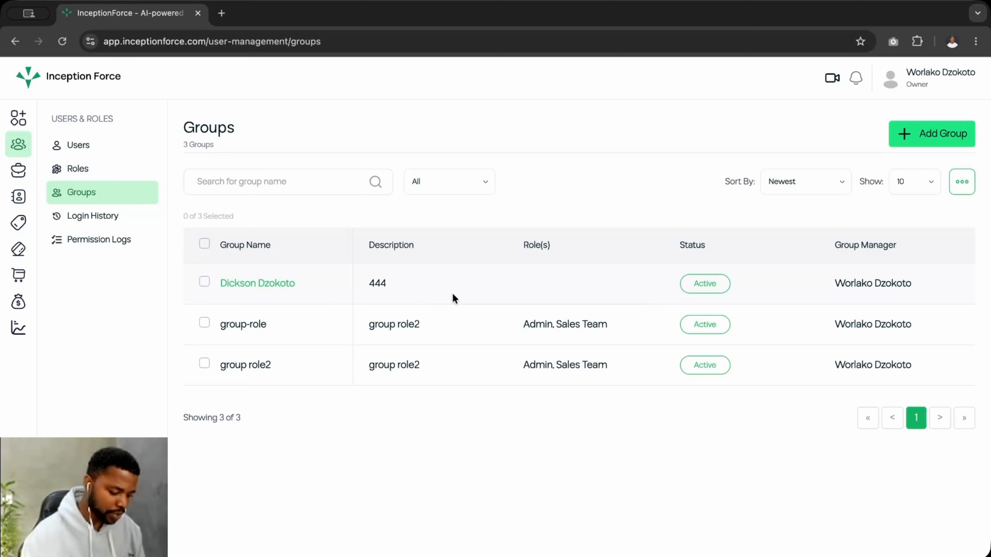
pyautogui.click(930, 134)
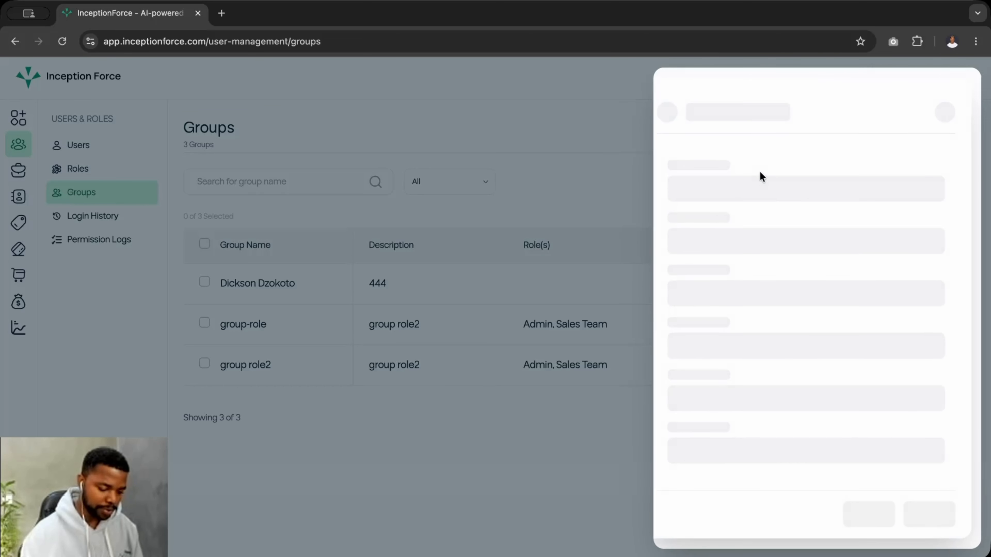
pyautogui.click(739, 199)
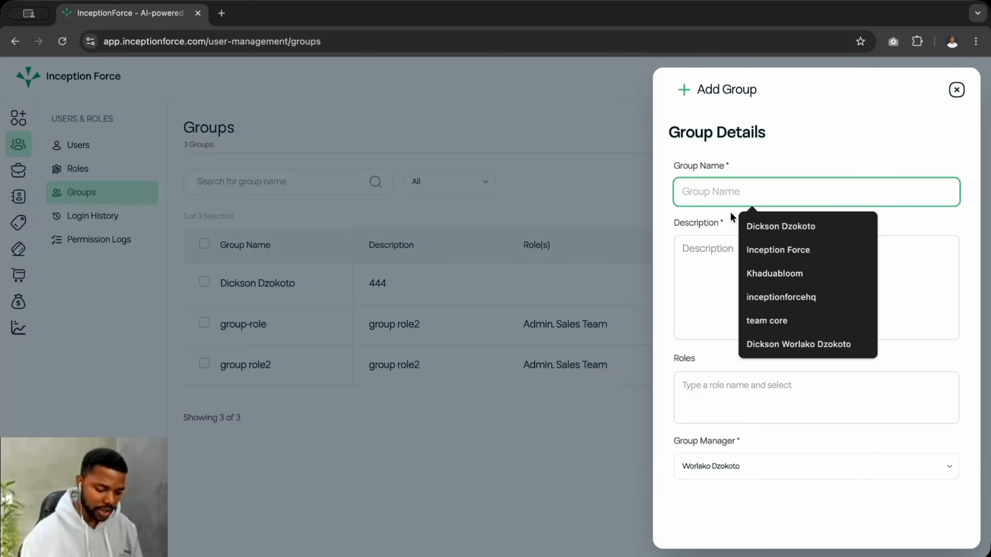
pyautogui.click(743, 170)
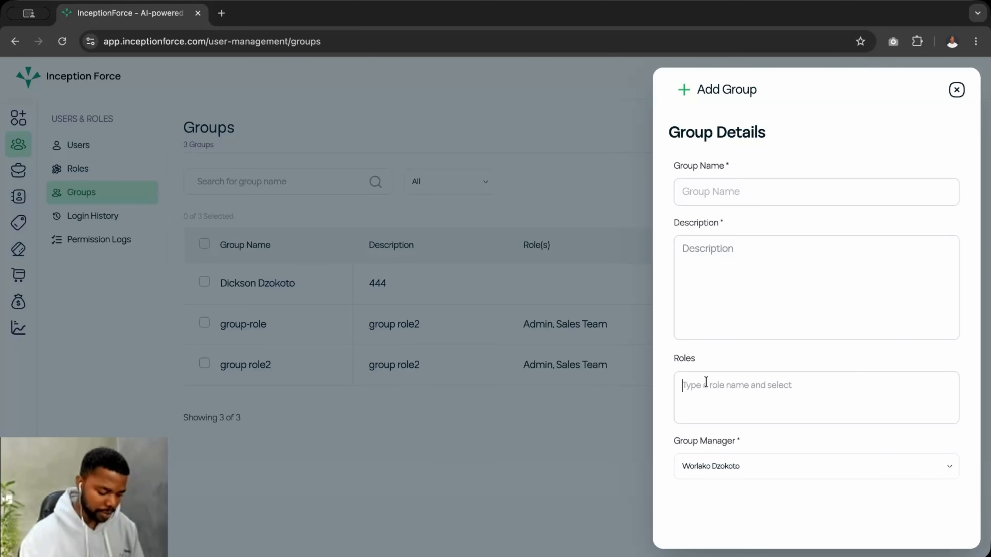
# - Add the Admin and Sales Team roles to the new group
pyautogui.write('ad')
pyautogui.click(734, 402)
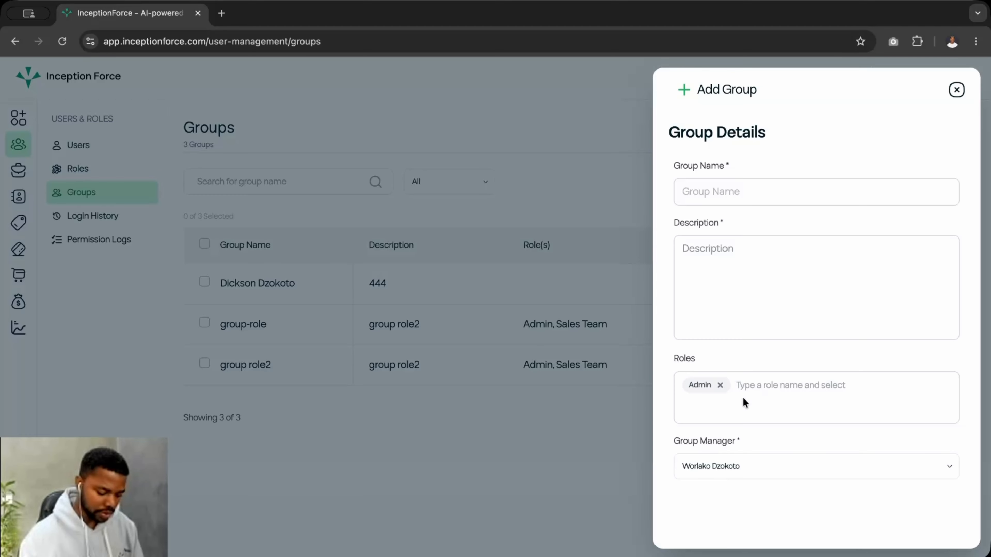
pyautogui.write('sal')
pyautogui.click(763, 405)
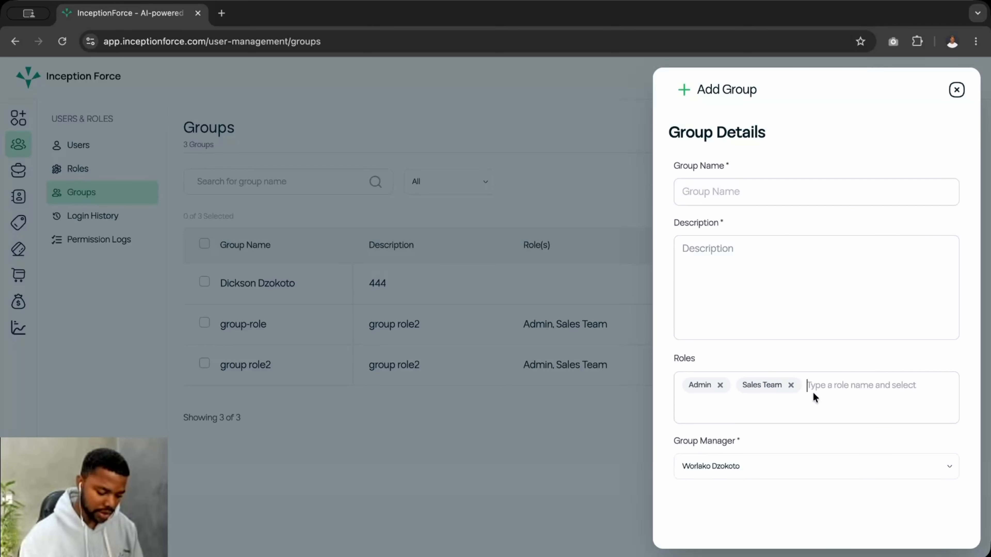
pyautogui.write('g')
pyautogui.press('BackSpace')
pyautogui.write('d')
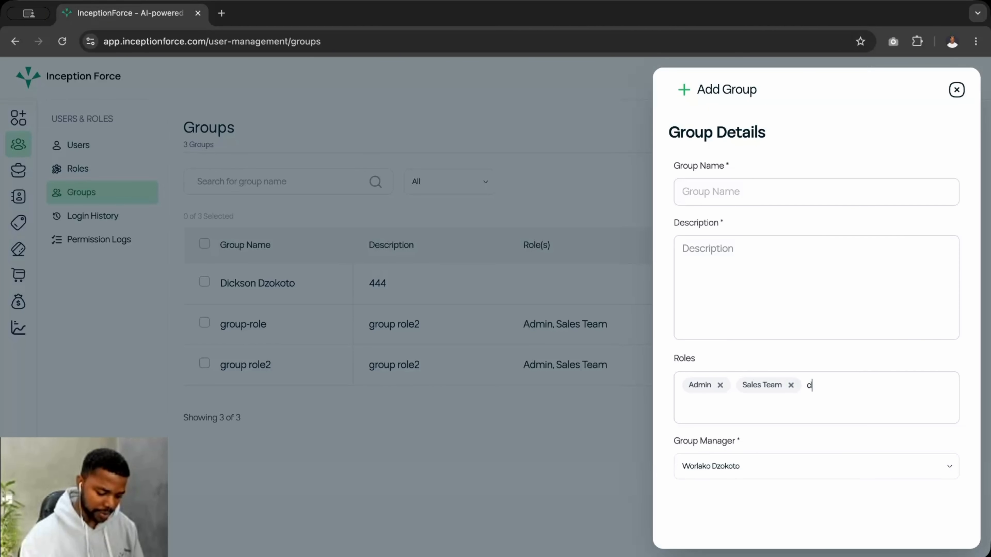
pyautogui.press('BackSpace')
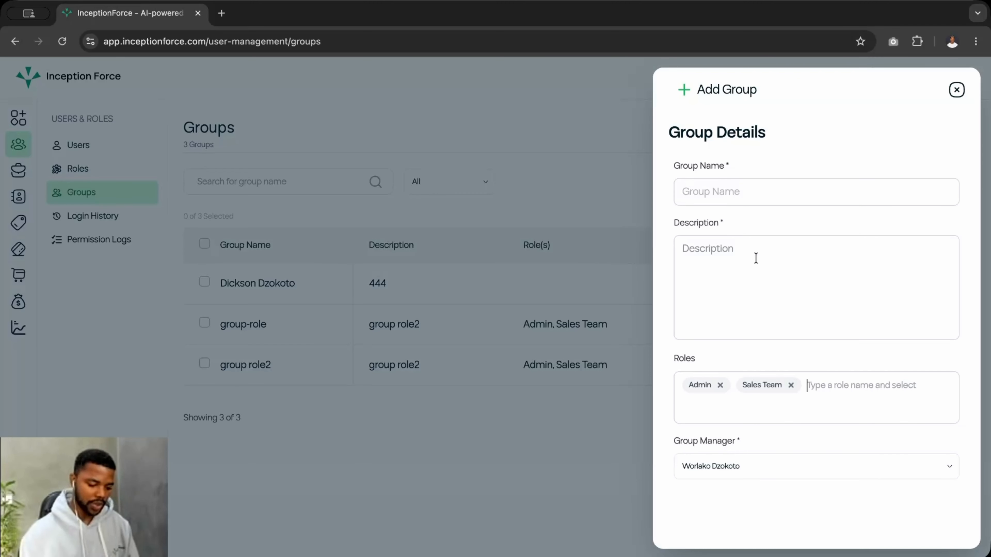
# - Close the Add Group form without saving
pyautogui.scroll(-1, 798, 291)
pyautogui.scroll(1, 803, 301)
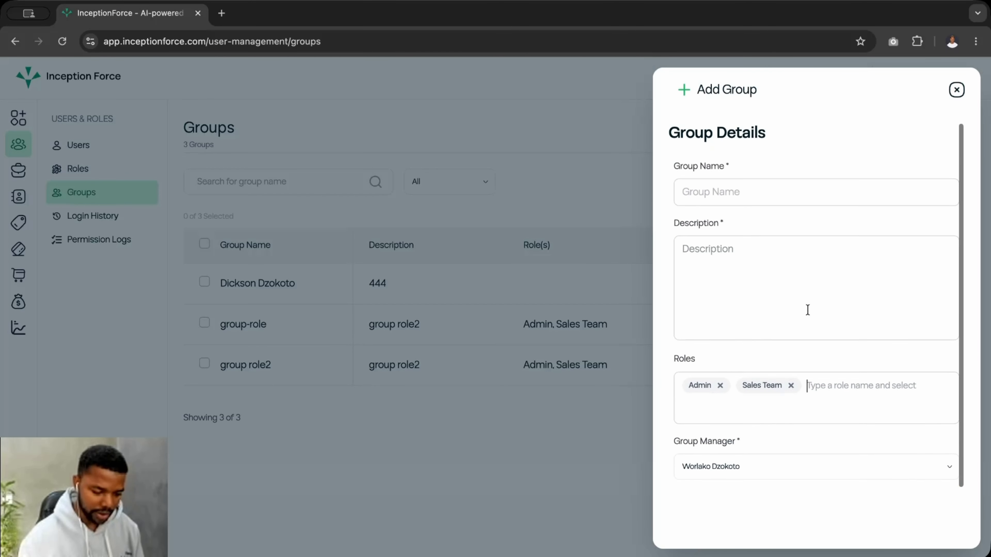
pyautogui.scroll(-1, 813, 306)
pyautogui.click(956, 89)
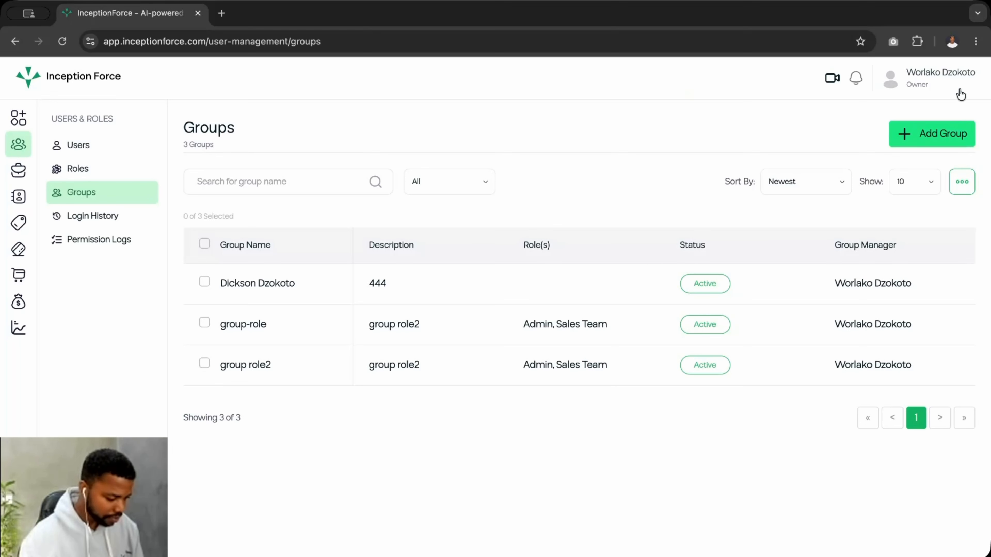
# - Open Login History from the Users & Roles sidebar
pyautogui.click(104, 218)
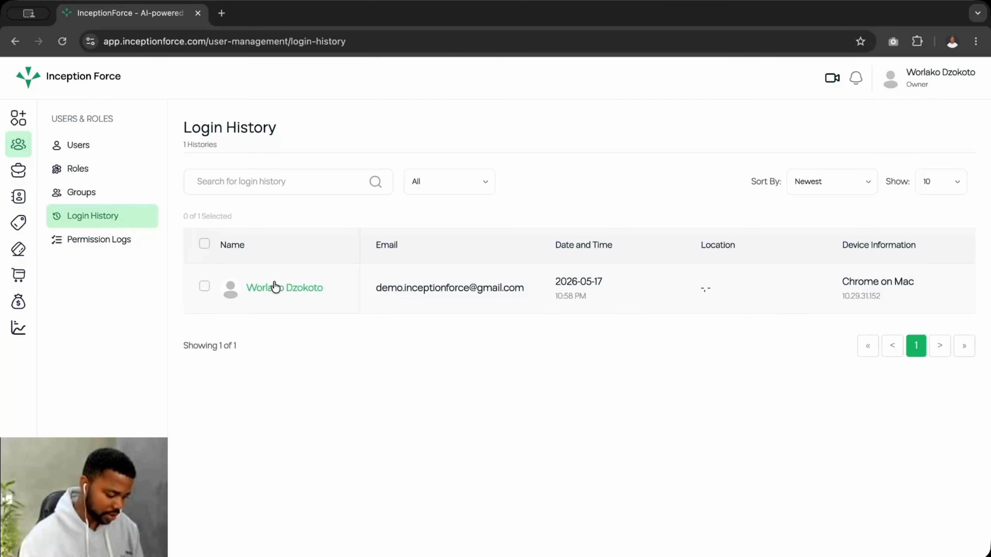
# - Review the 13 Permission Logs entries for the stock manager role's Inventory changes
pyautogui.click(103, 244)
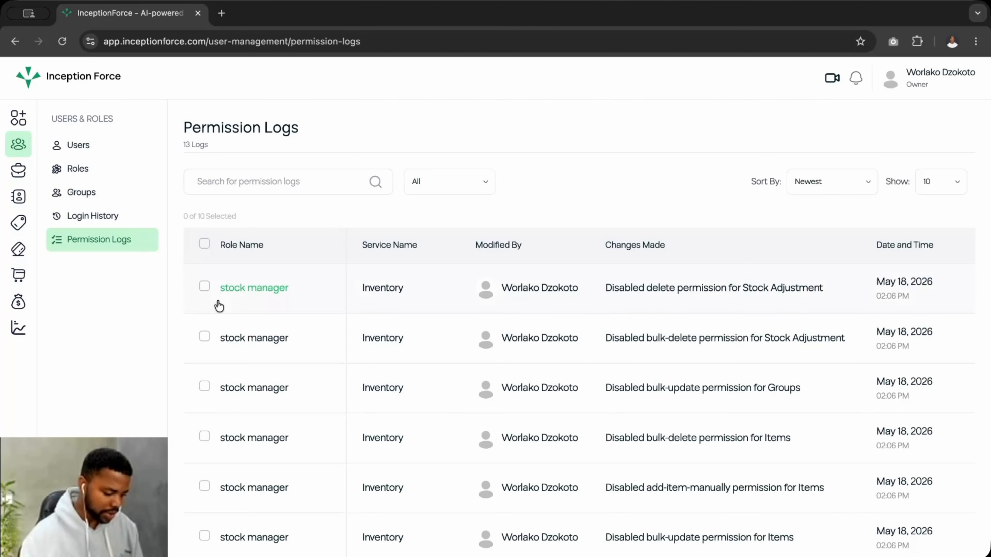
pyautogui.scroll(-1, 327, 405)
pyautogui.scroll(1, 327, 405)
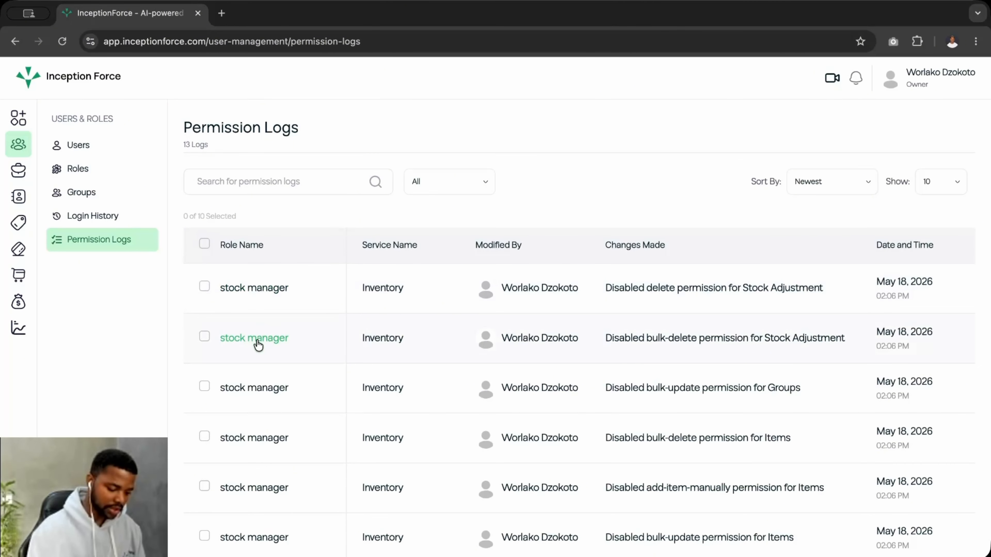
pyautogui.scroll(-2, 258, 343)
pyautogui.scroll(2, 257, 343)
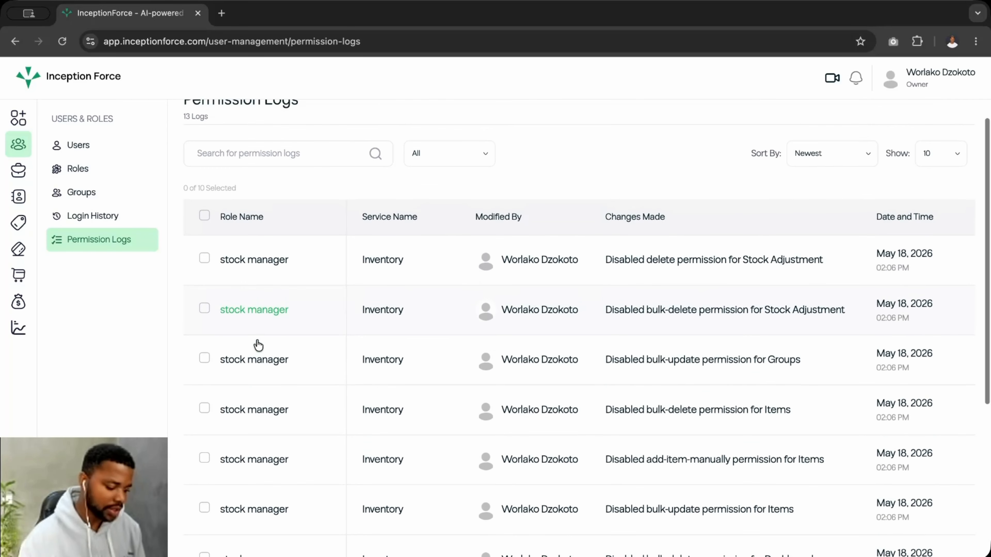